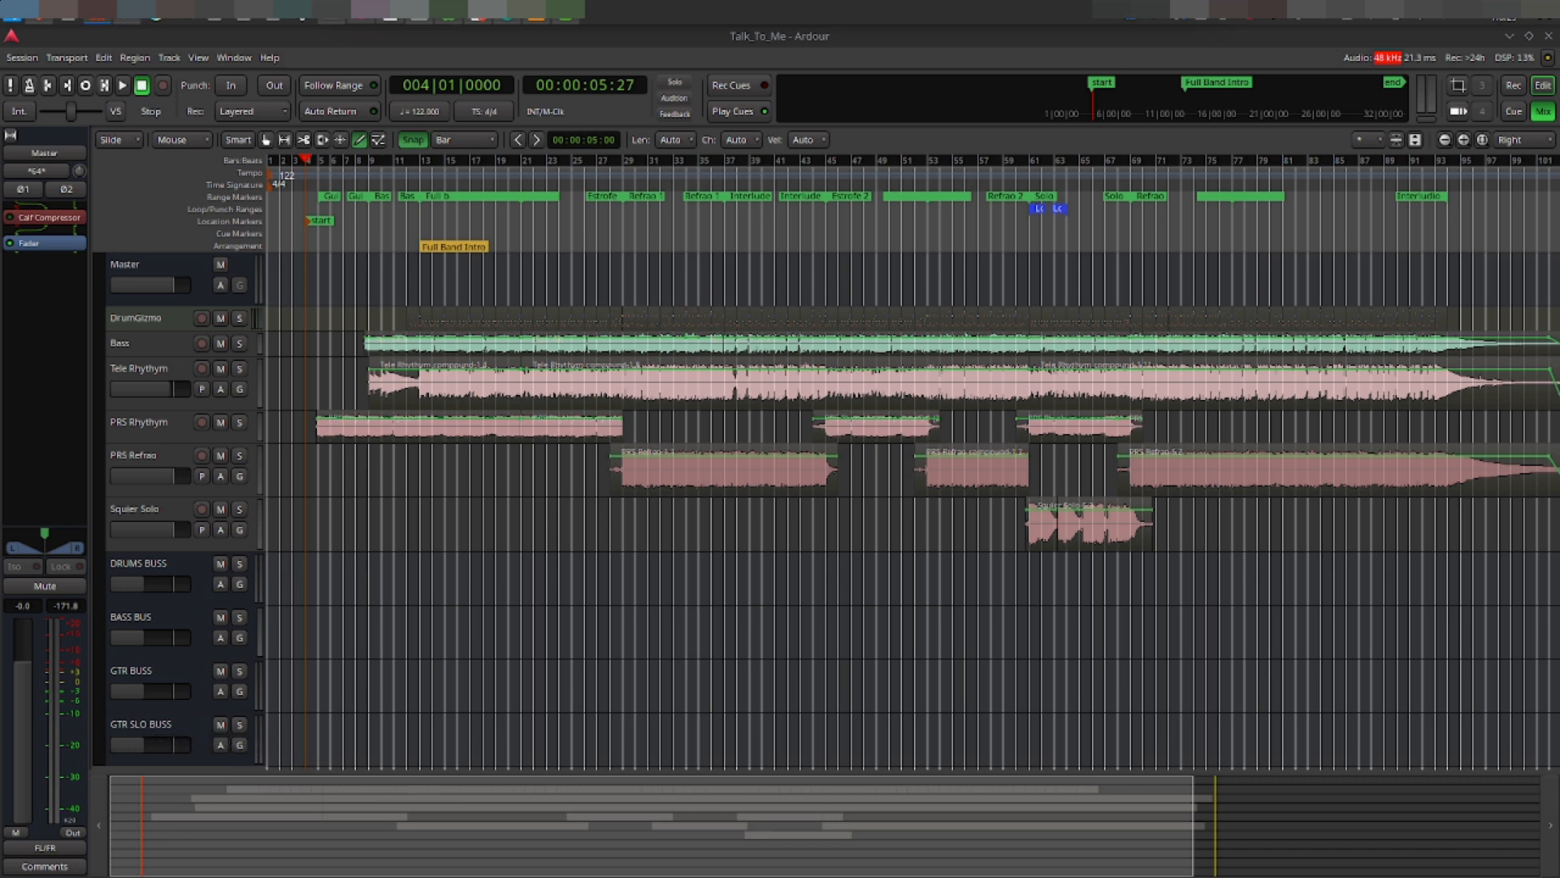
Step: Return to the editor view and open the export to audio files settings for the session
{"action": "left_click_drag", "start_coordinate": [963, 0], "coordinate": [696, 7]}
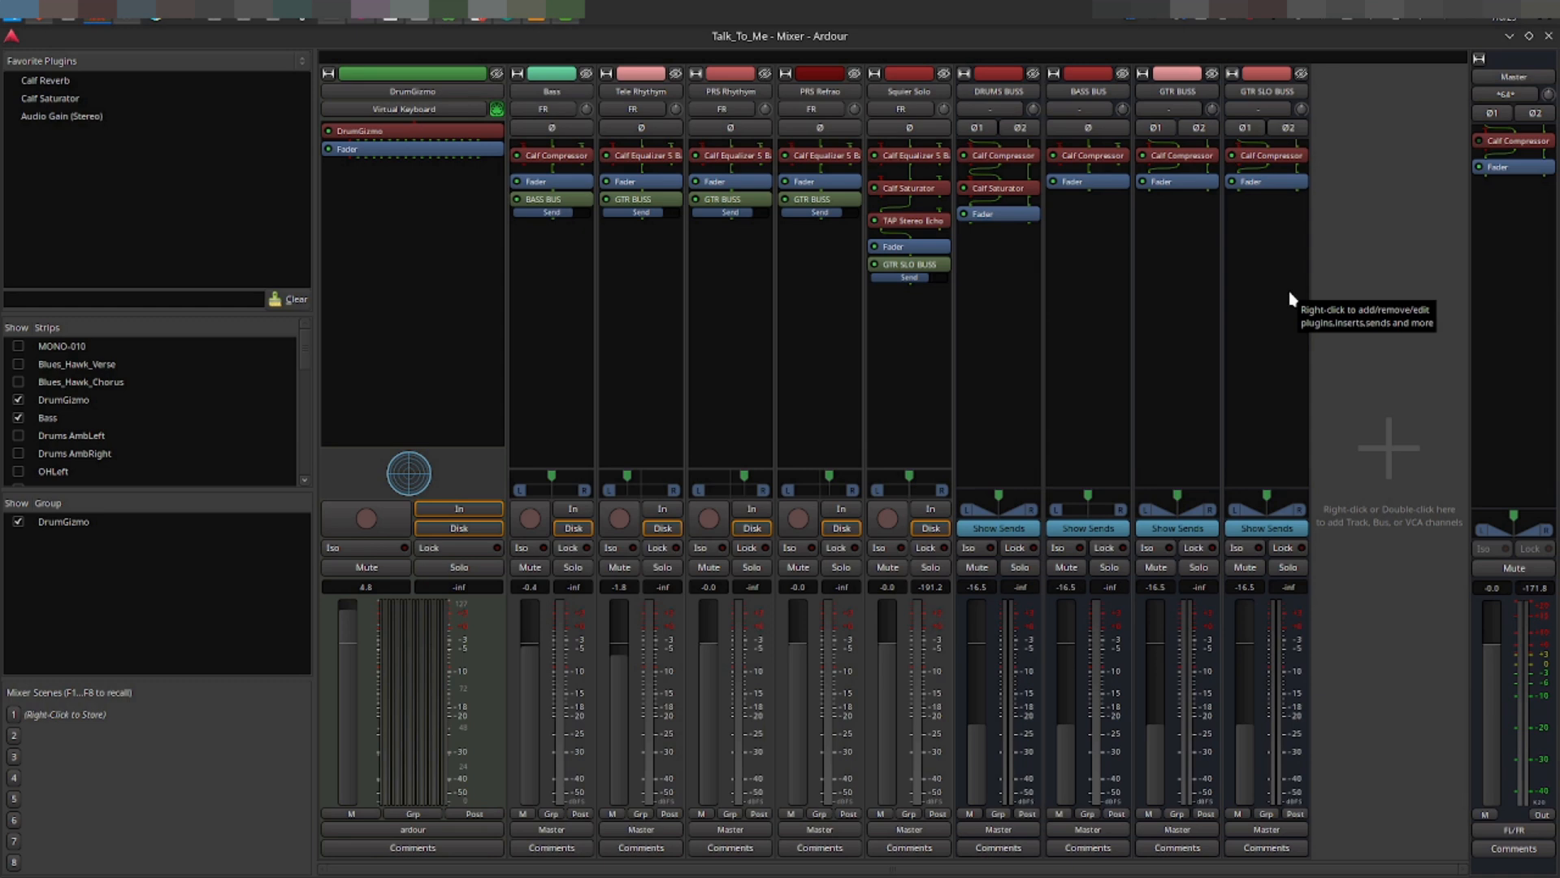
{"action": "key", "text": "alt+e"}
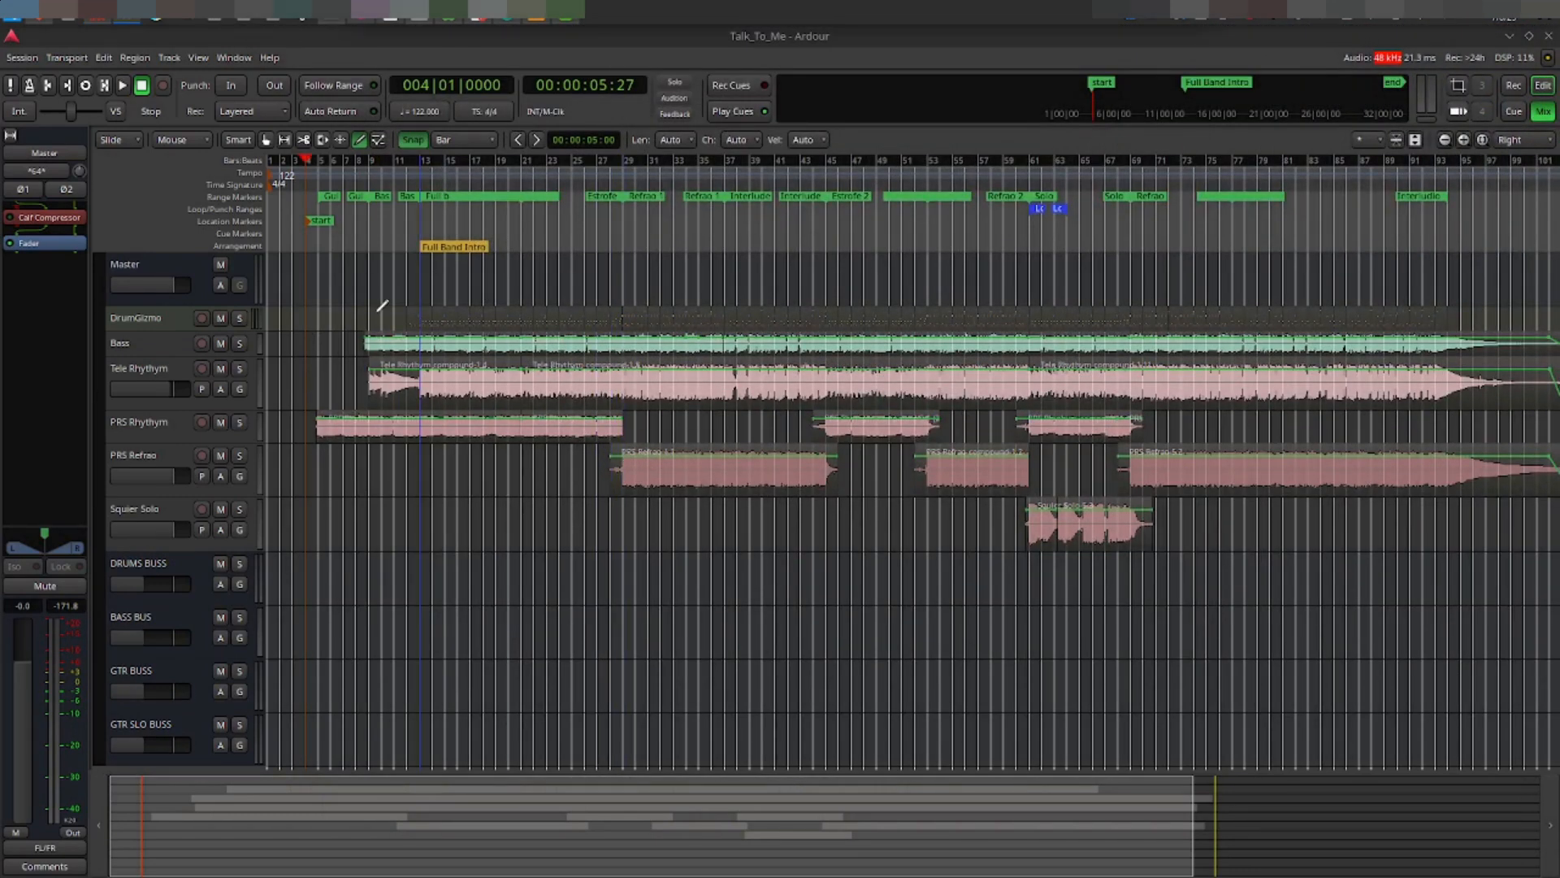
{"action": "left_click", "coordinate": [20, 62]}
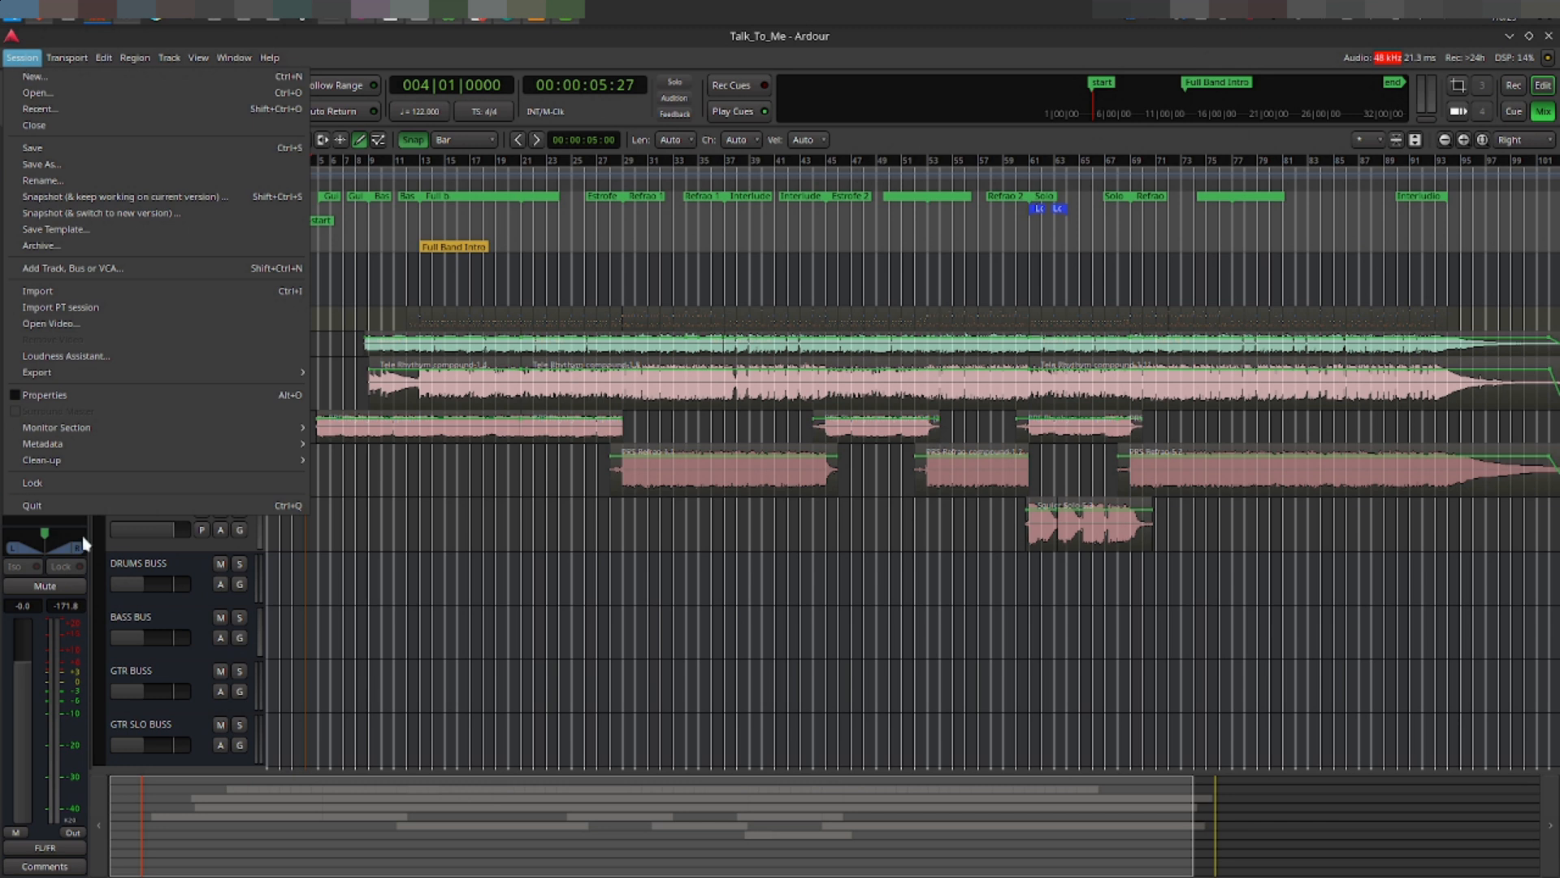
{"action": "mouse_move", "coordinate": [160, 384]}
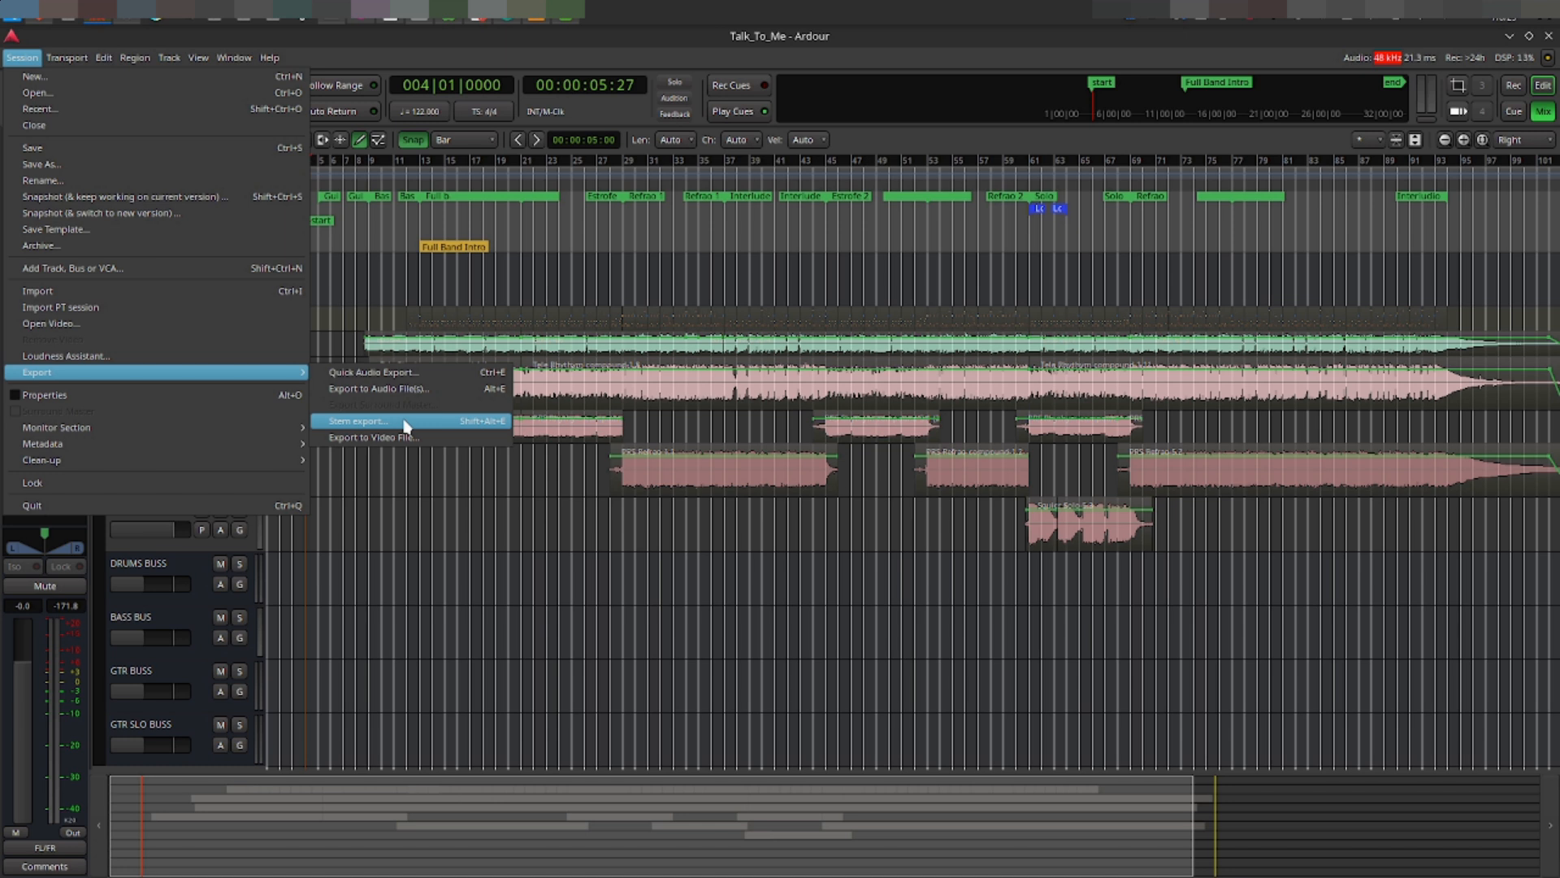
{"action": "left_click", "coordinate": [437, 395]}
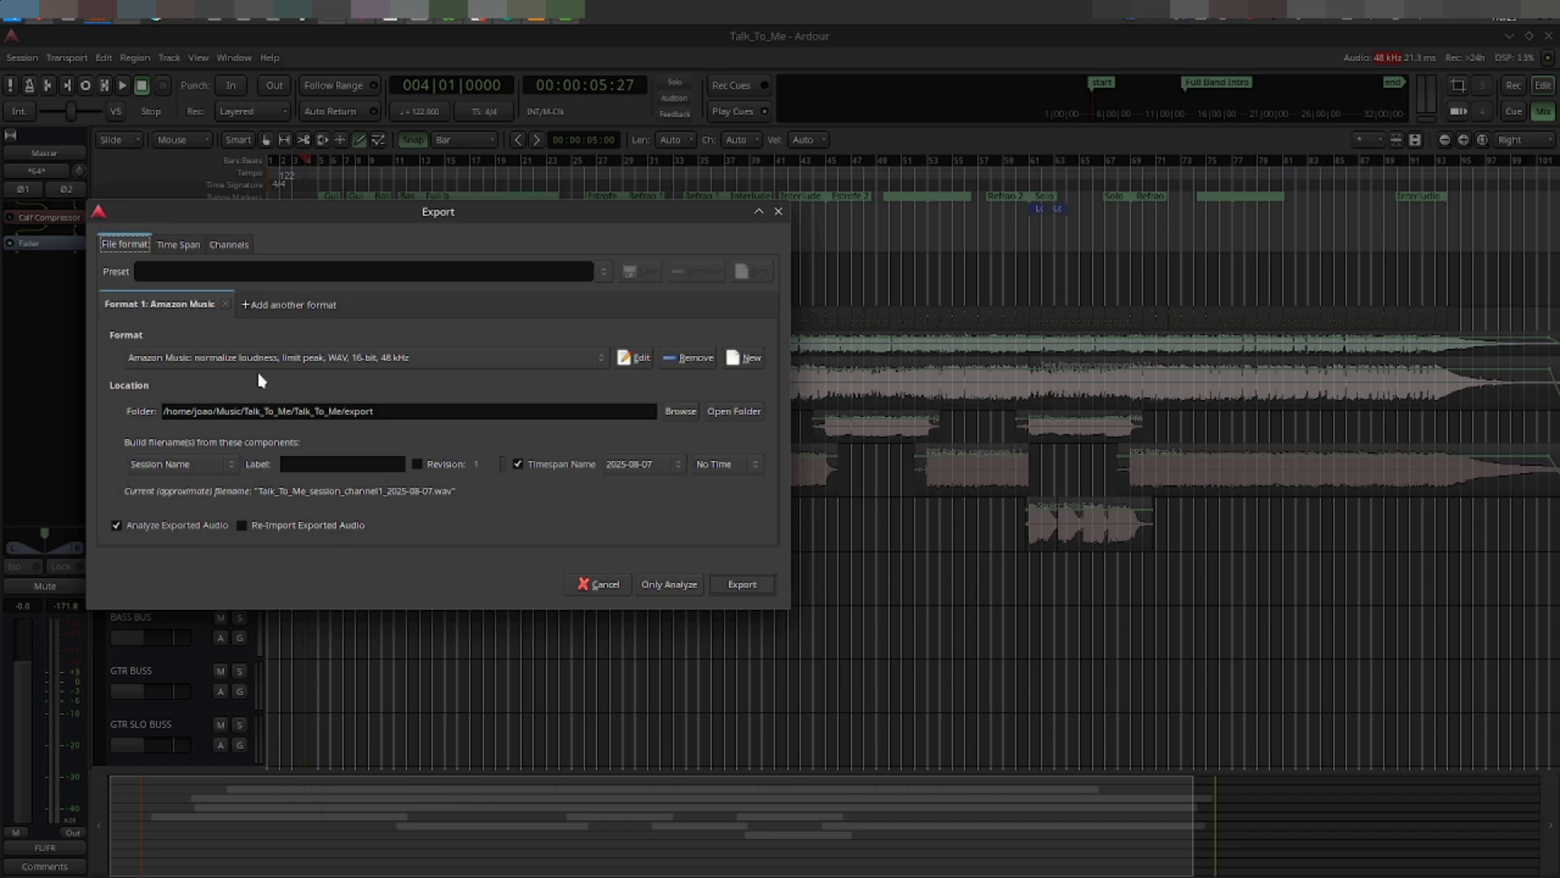
Step: Widen the export dialog and examine the output channel assignments of the DRUMS, BASS, GTR and GTR SLO buses
{"action": "left_click", "coordinate": [213, 247]}
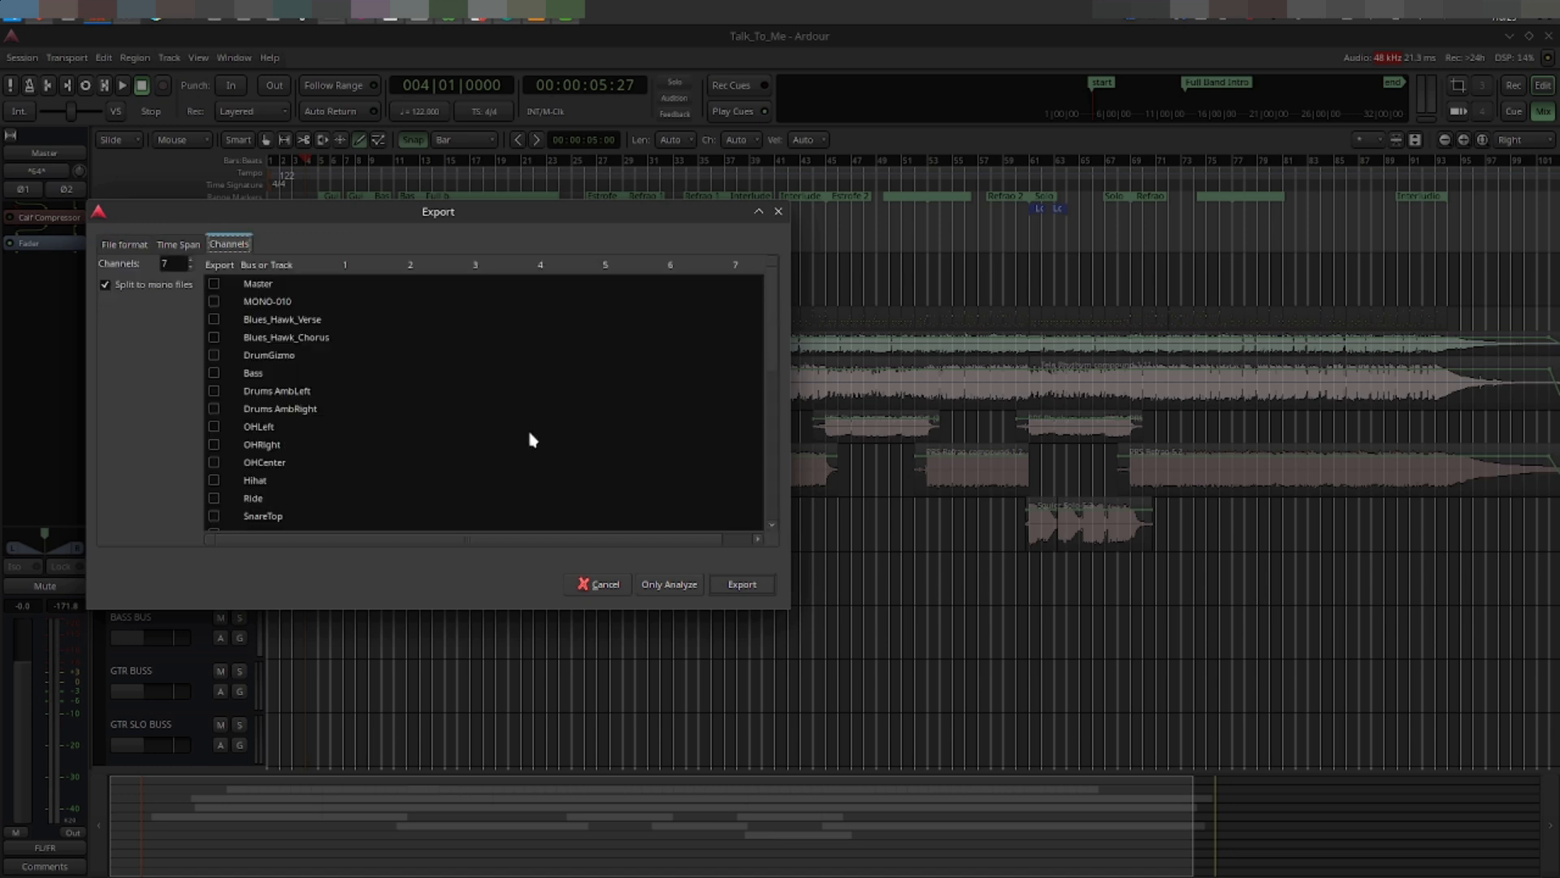
{"action": "left_click_drag", "start_coordinate": [790, 512], "coordinate": [1124, 588]}
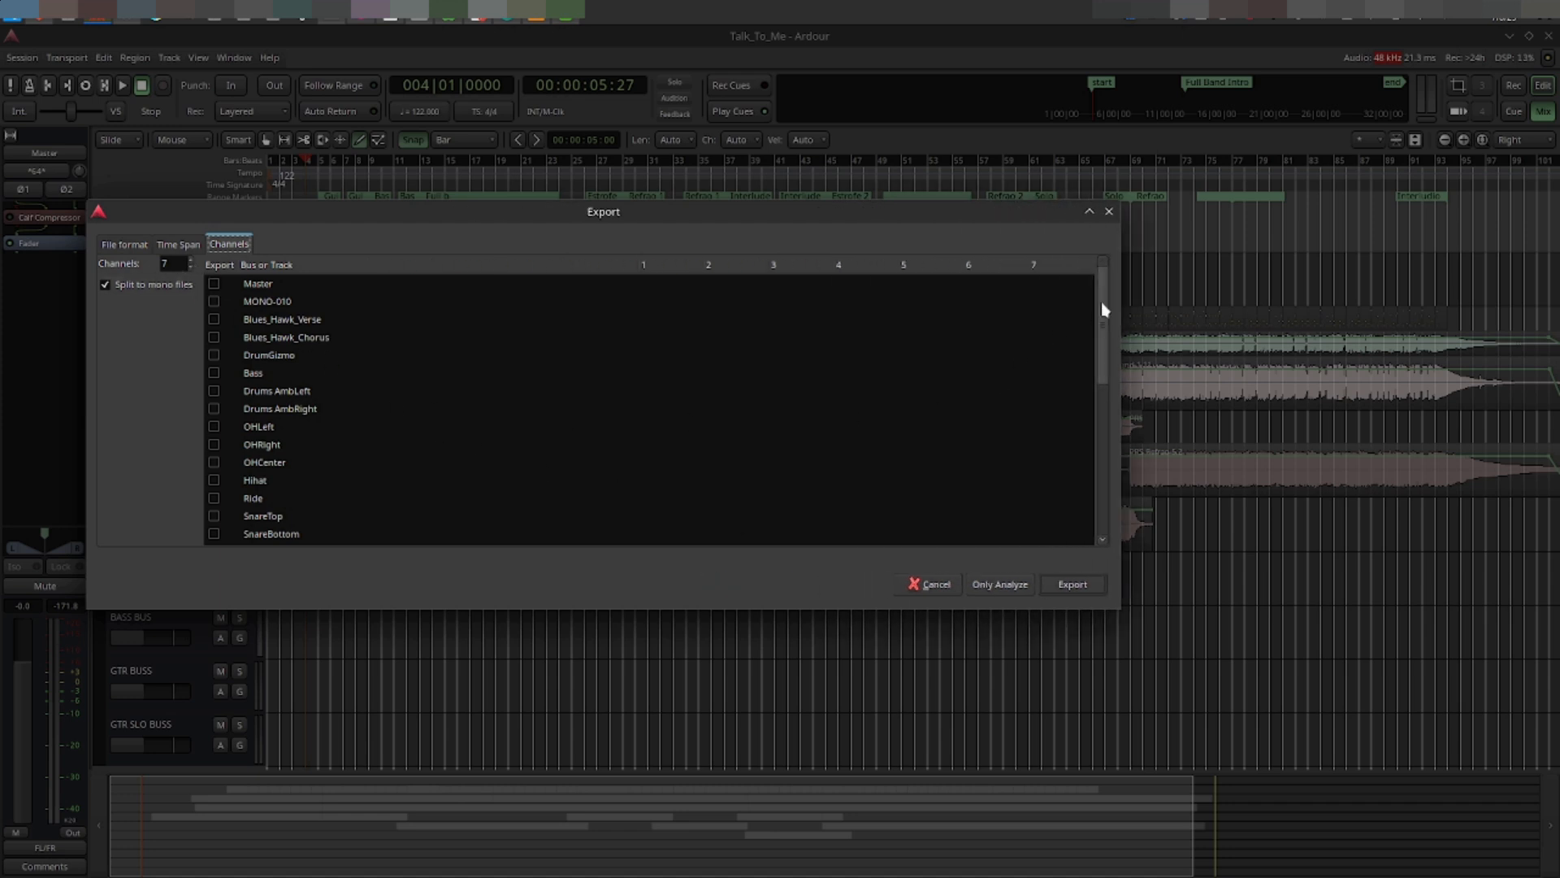
{"action": "left_click_drag", "start_coordinate": [1100, 301], "coordinate": [1080, 452]}
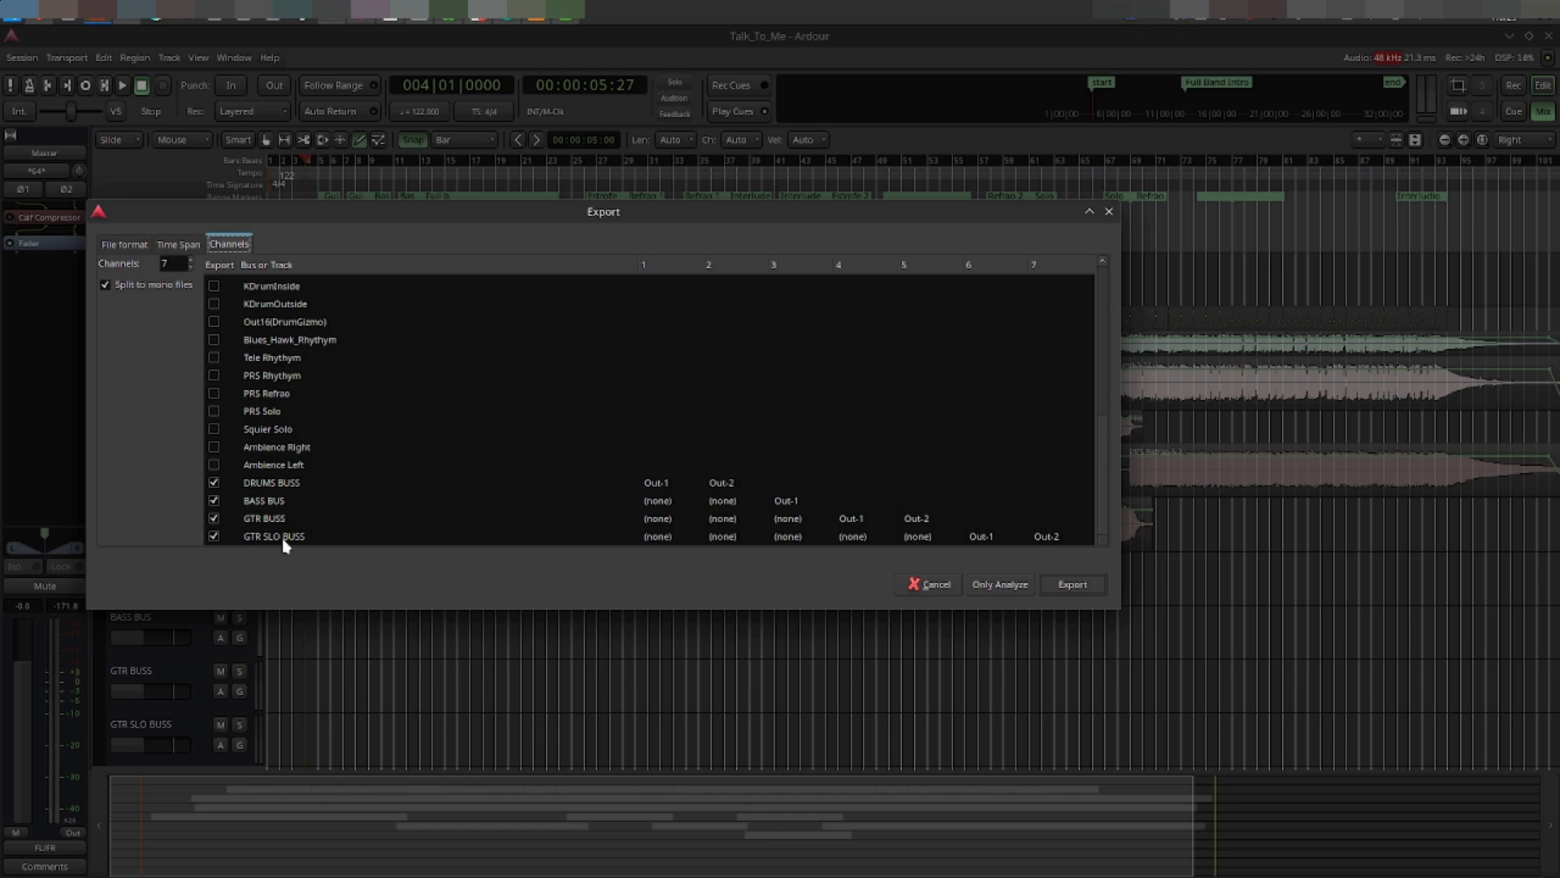
{"action": "left_click", "coordinate": [734, 540]}
{"action": "left_click", "coordinate": [739, 540]}
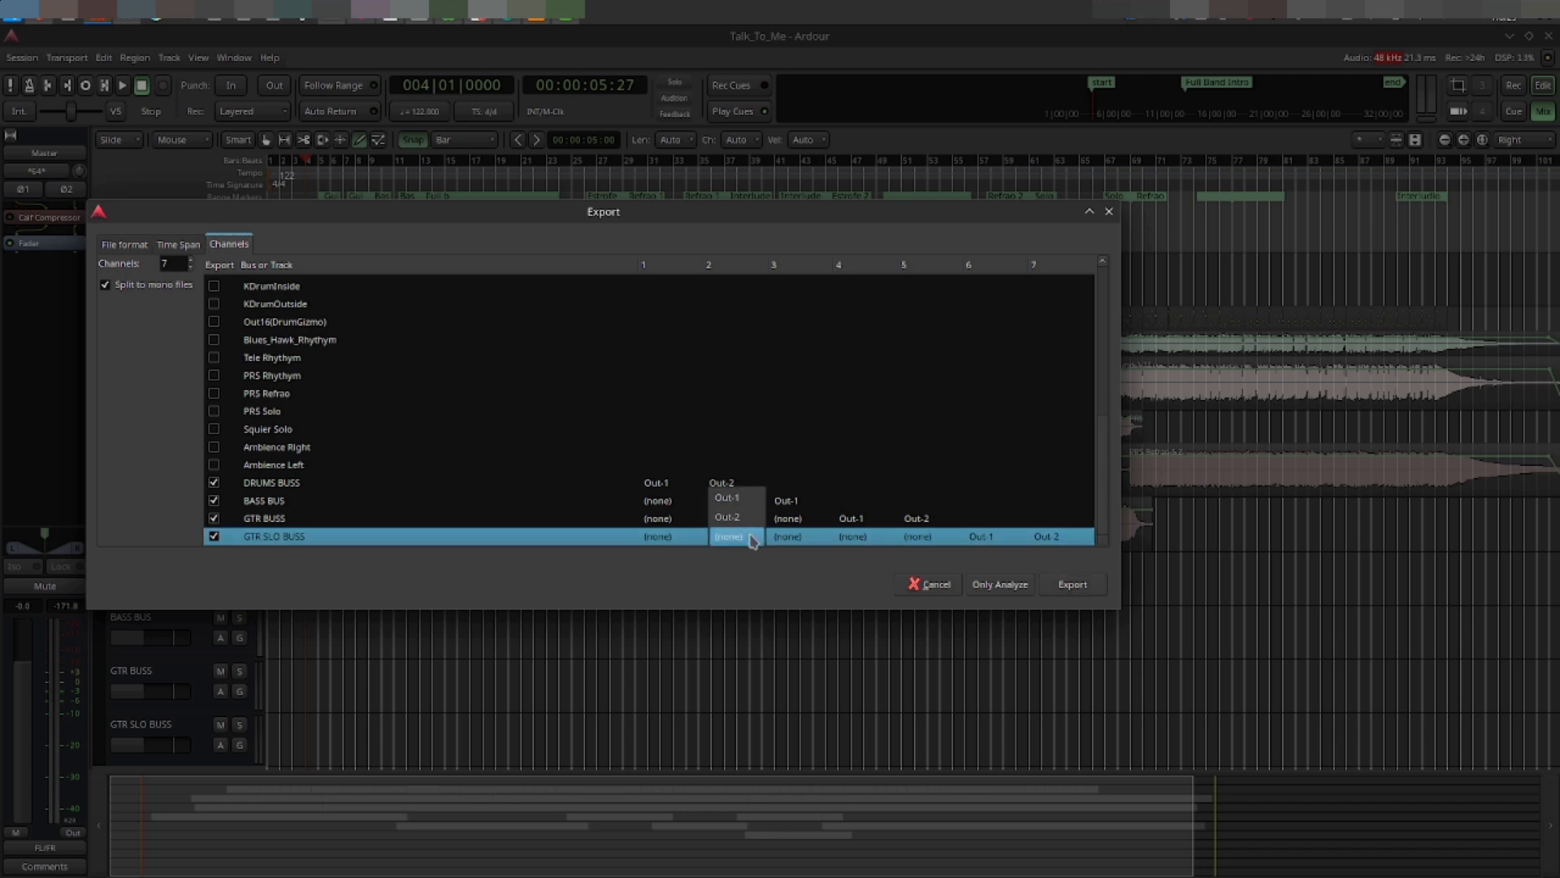
{"action": "left_click", "coordinate": [785, 588]}
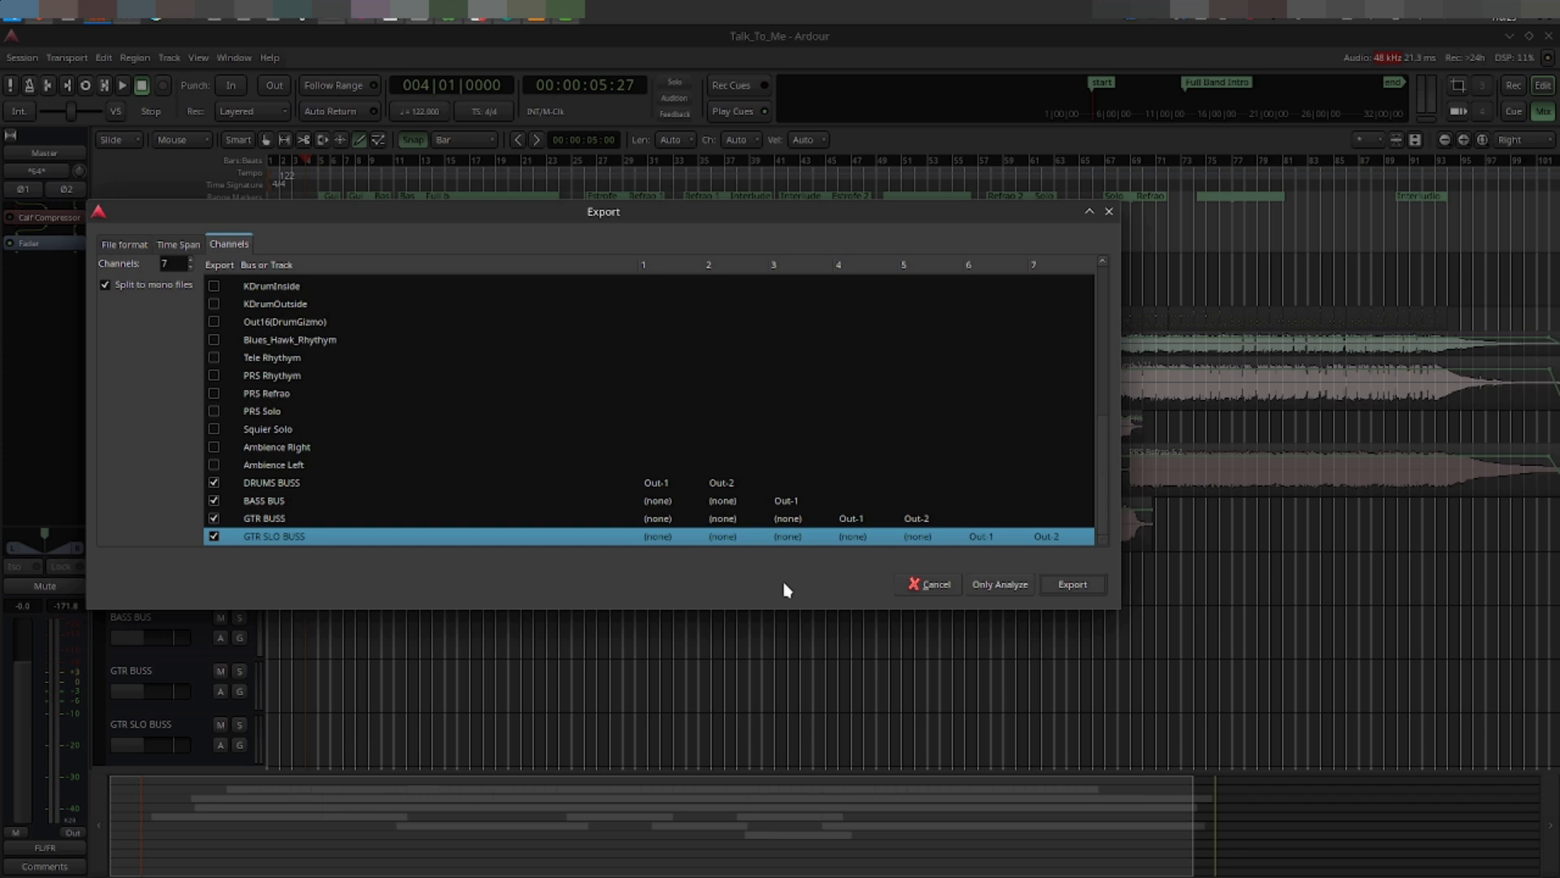
Step: Export the four buses, close the analysis report, and choose to be asked about supporting development at the next export
{"action": "left_click", "coordinate": [1073, 585]}
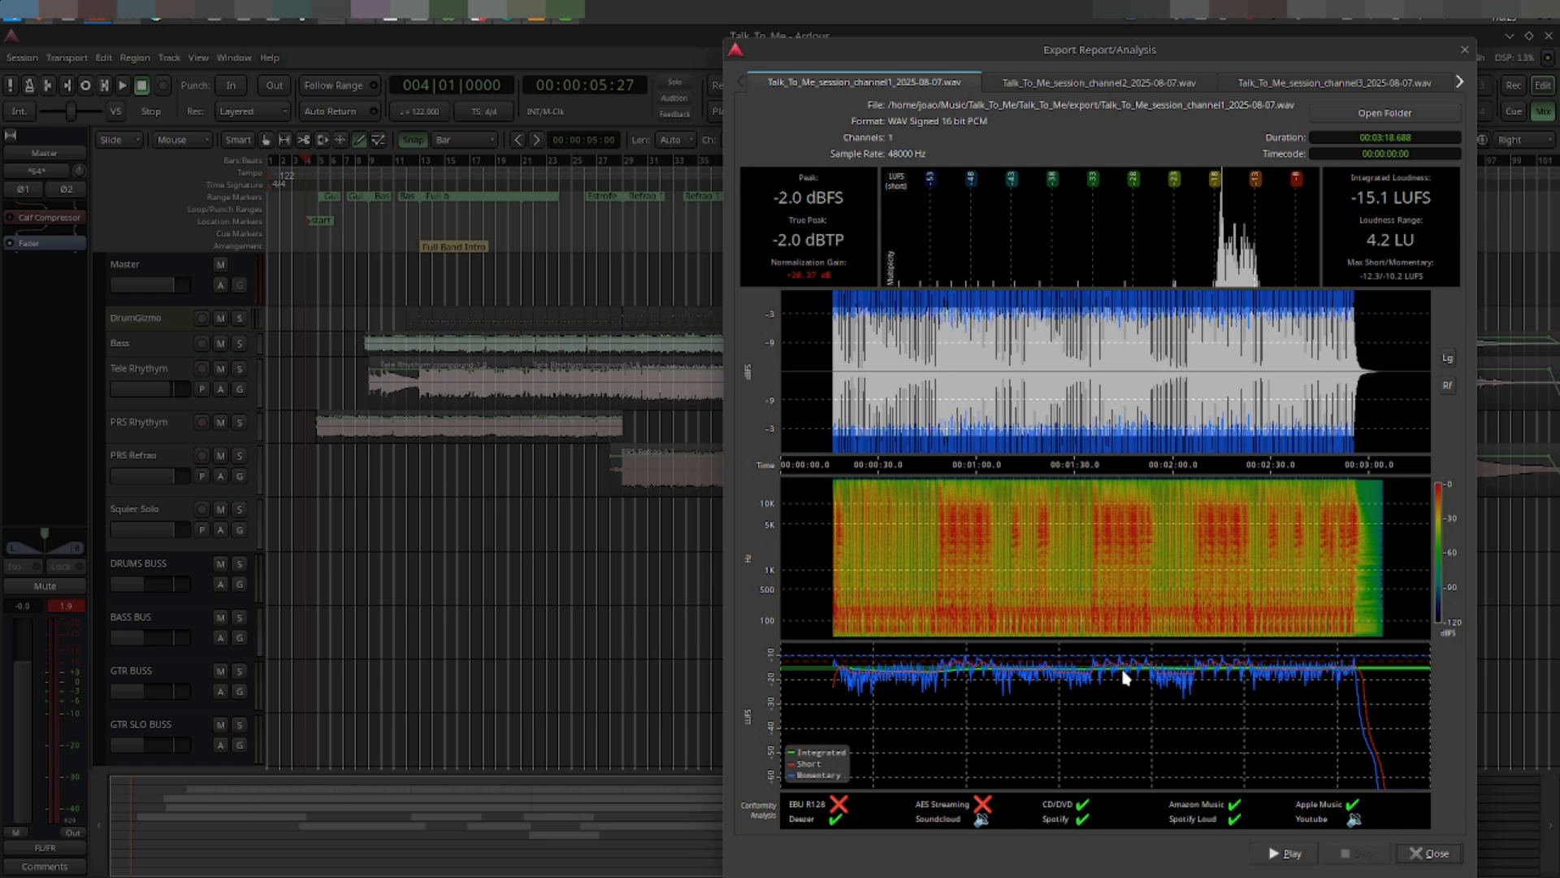
{"action": "left_click", "coordinate": [1465, 49]}
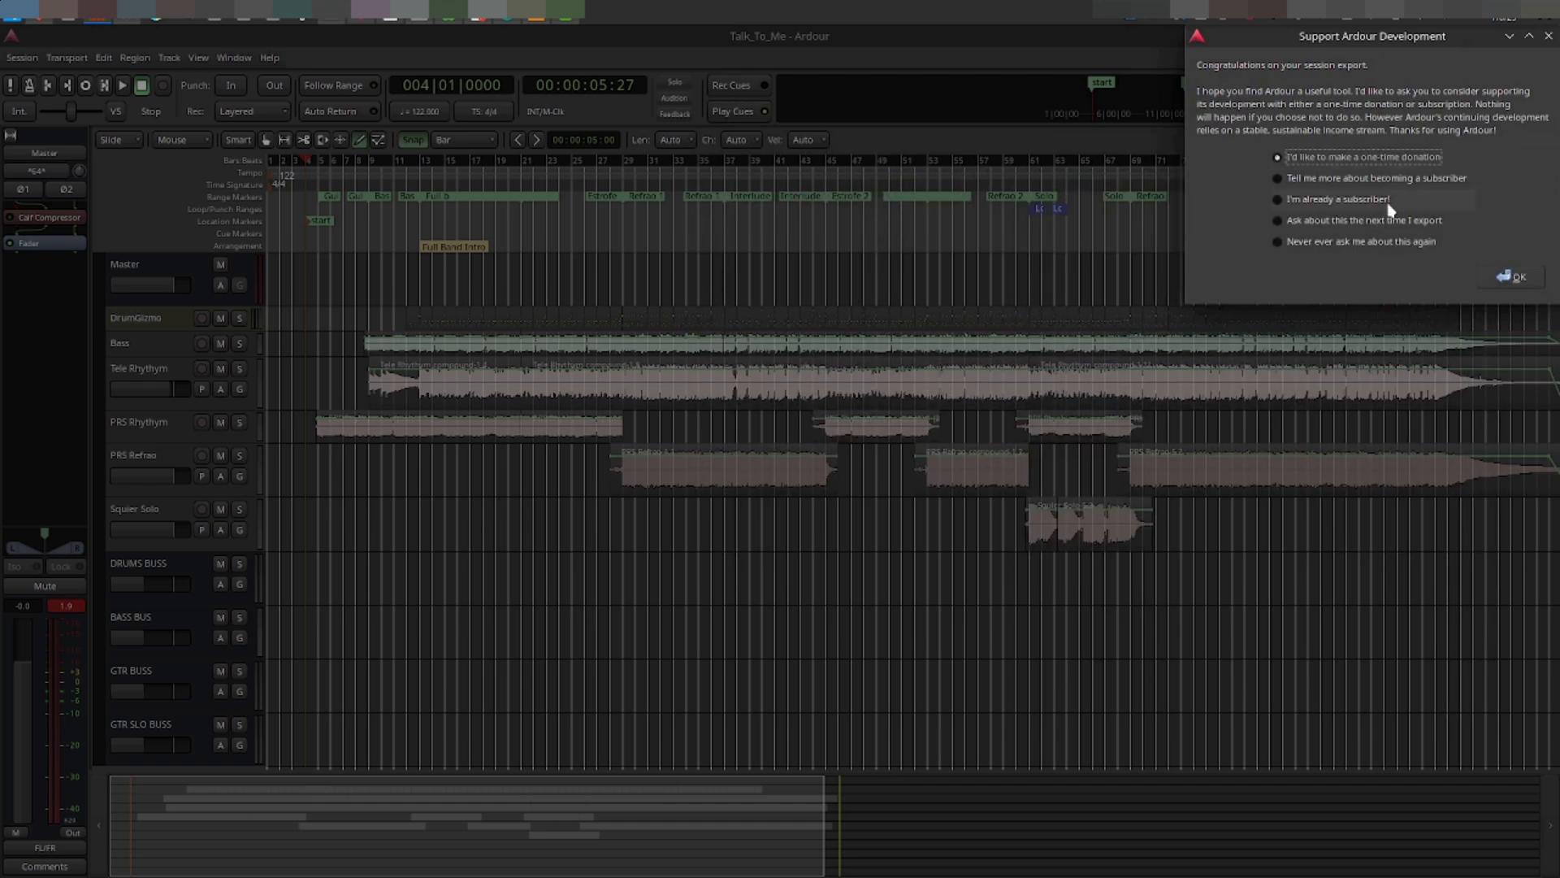
{"action": "left_click", "coordinate": [1401, 222]}
{"action": "left_click", "coordinate": [1517, 278]}
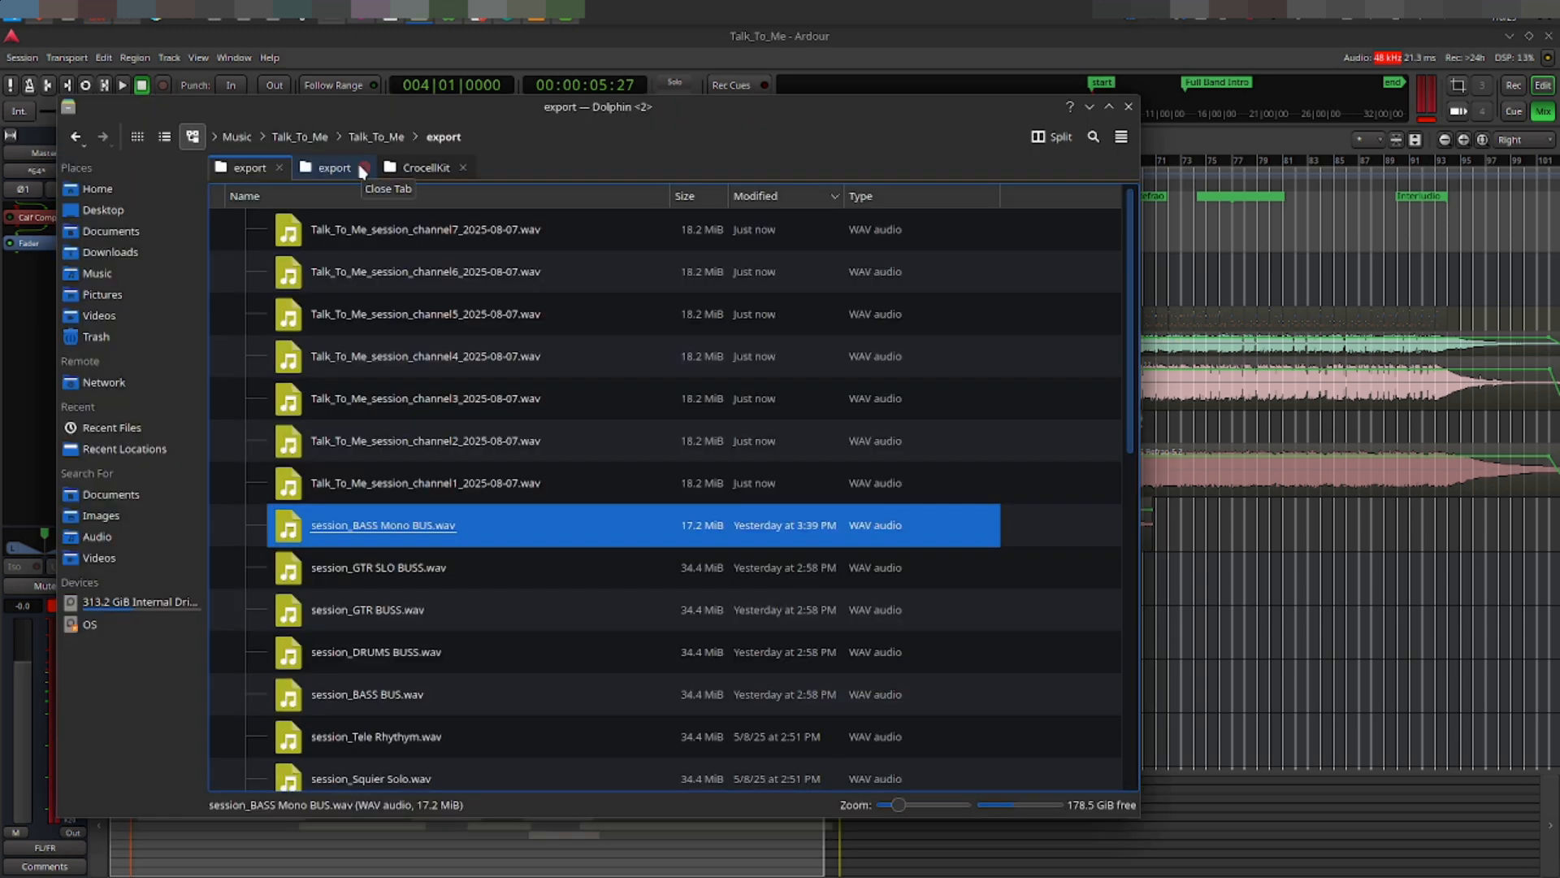
Step: Switch to Dolphin, close the two extra folder tabs, and go through the newly exported session channel files
{"action": "left_click", "coordinate": [360, 167]}
{"action": "left_click", "coordinate": [380, 168]}
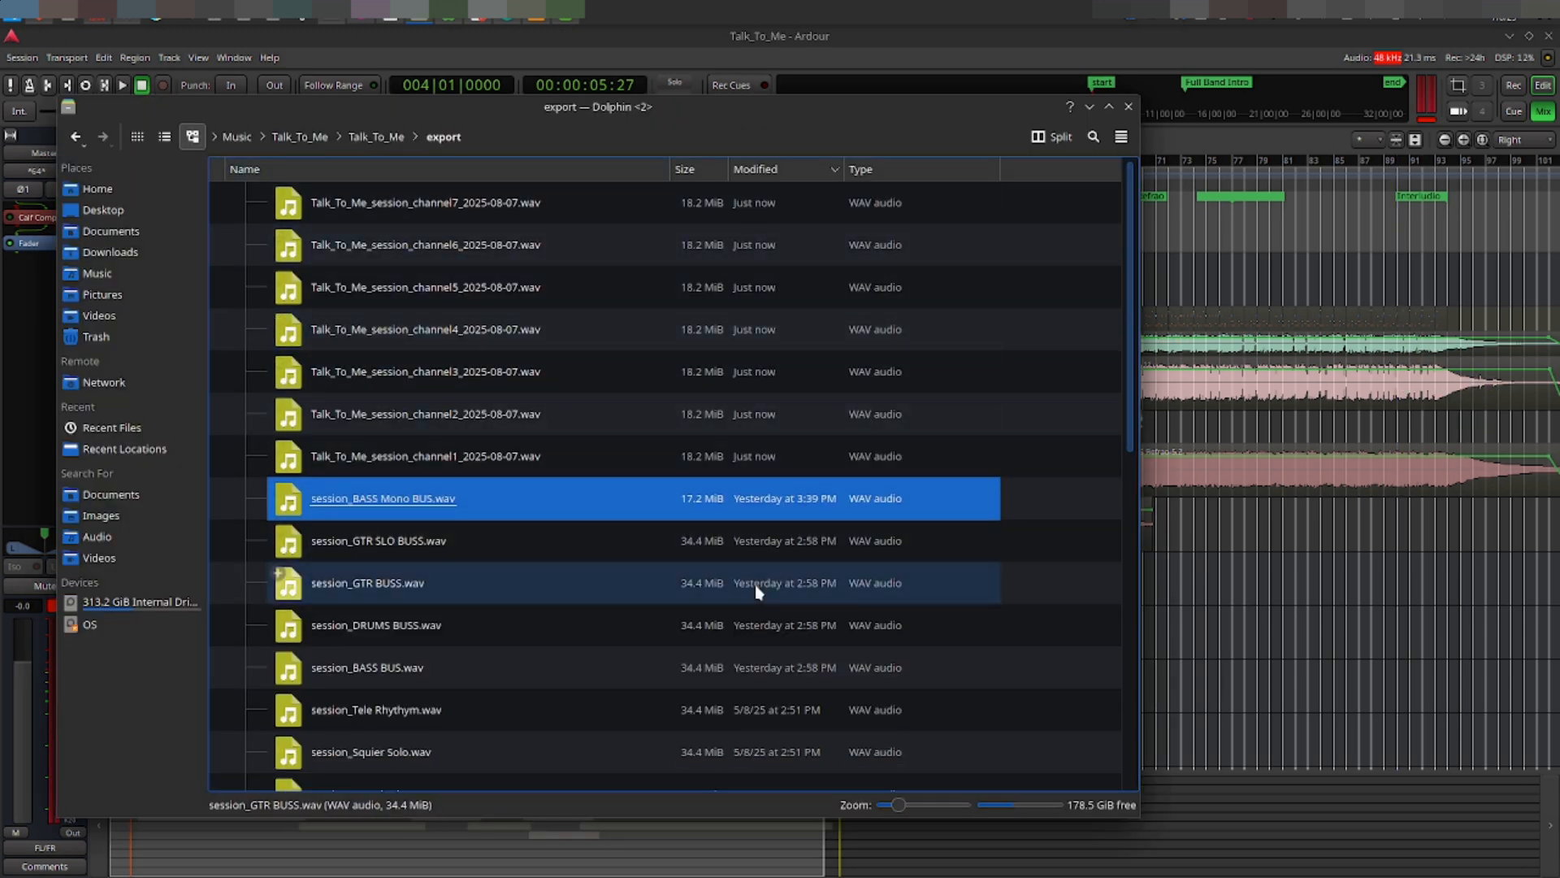
{"action": "left_click", "coordinate": [549, 470]}
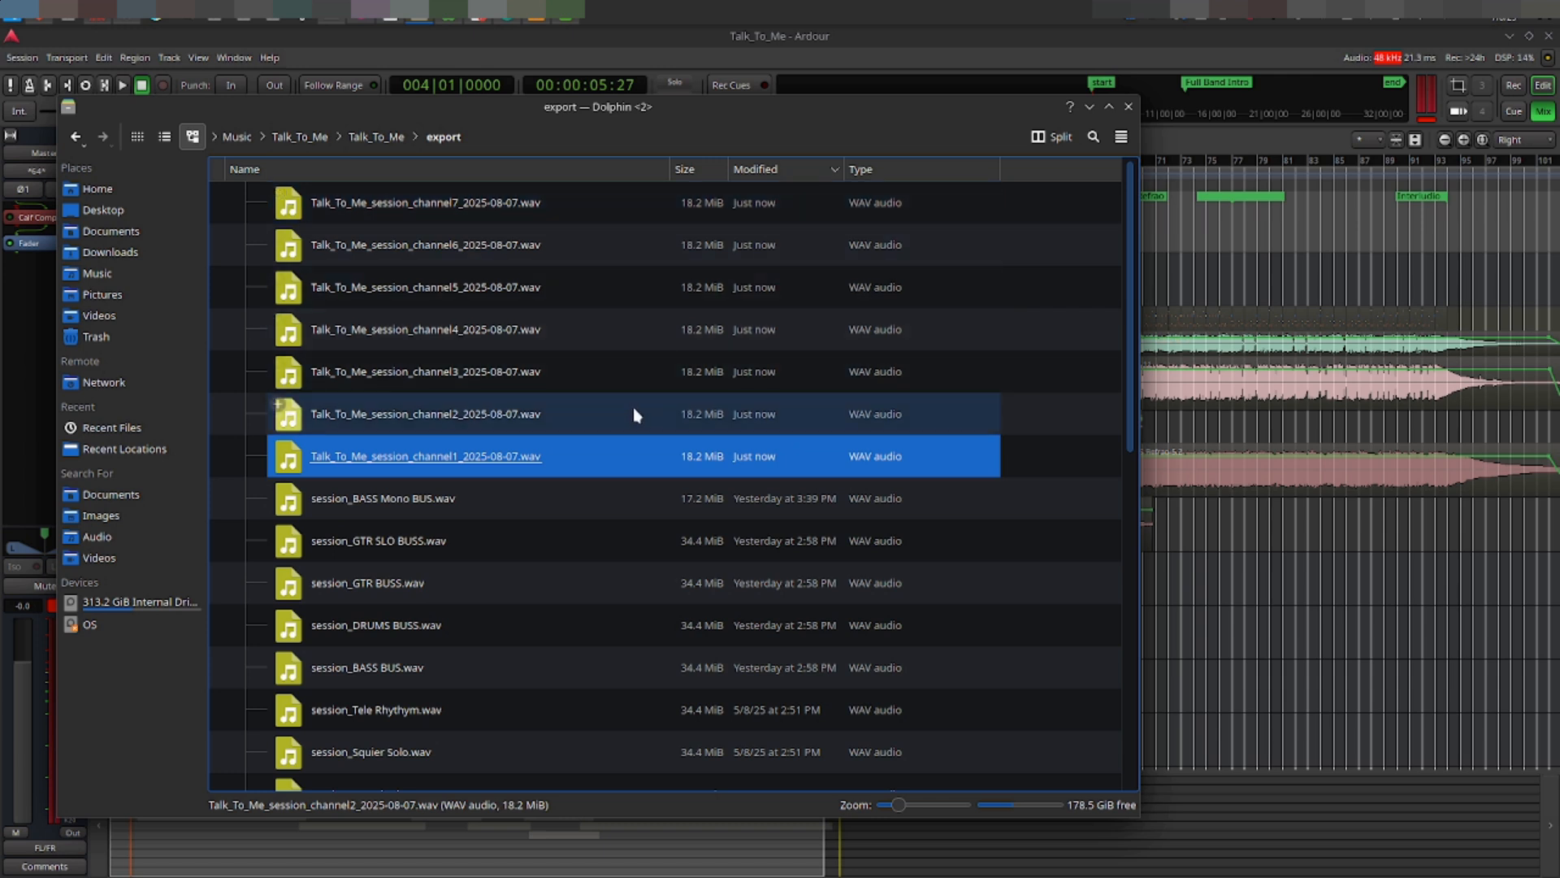
{"action": "key", "text": "shift+Up"}
{"action": "key", "text": "shift+Up"}
{"action": "key", "text": "shift+Up"}
{"action": "key", "text": "shift+Up"}
{"action": "key", "text": "shift+Up"}
{"action": "key", "text": "shift+Up"}
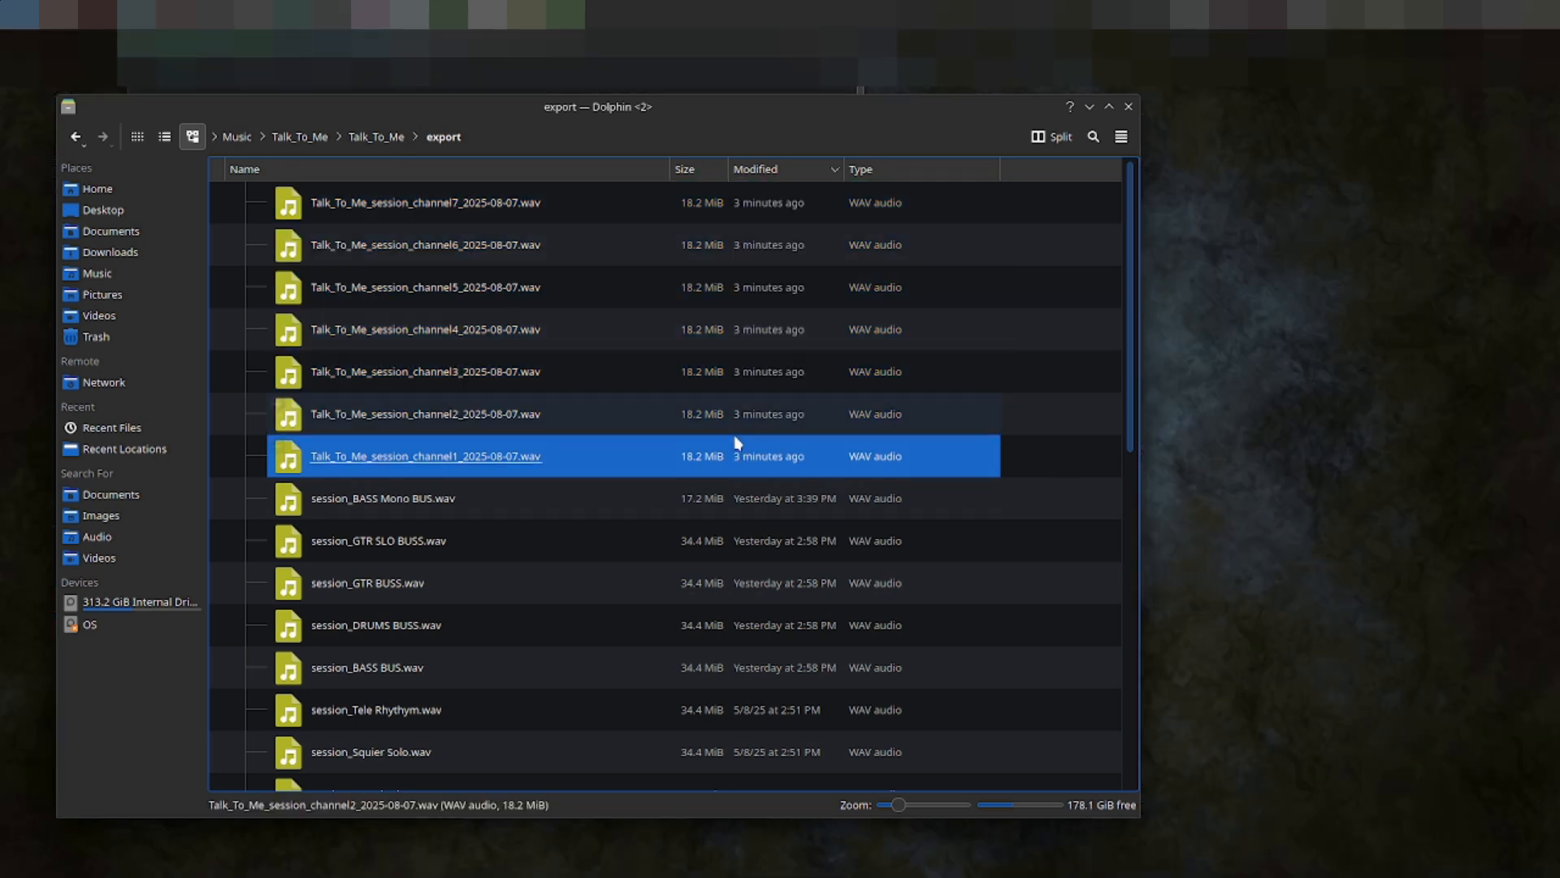
Step: Open Talk_To_Me_session_channel1_2025-08-07.wav in Audacity and move its window aside to uncover the export folder's file names
{"action": "right_click", "coordinate": [564, 463]}
{"action": "mouse_move", "coordinate": [742, 505]}
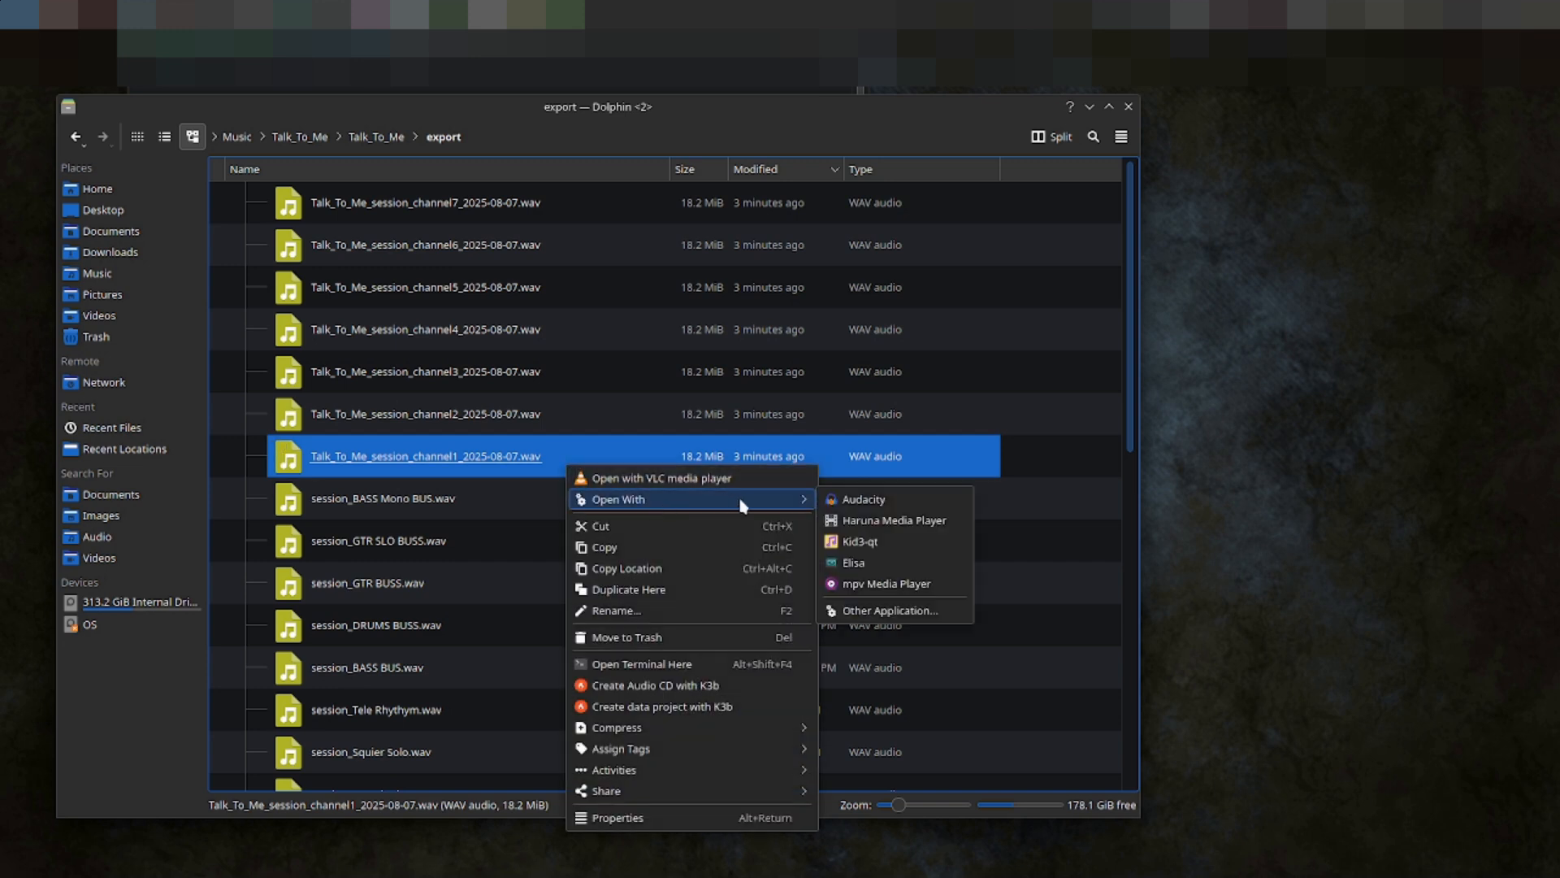
{"action": "left_click", "coordinate": [884, 504]}
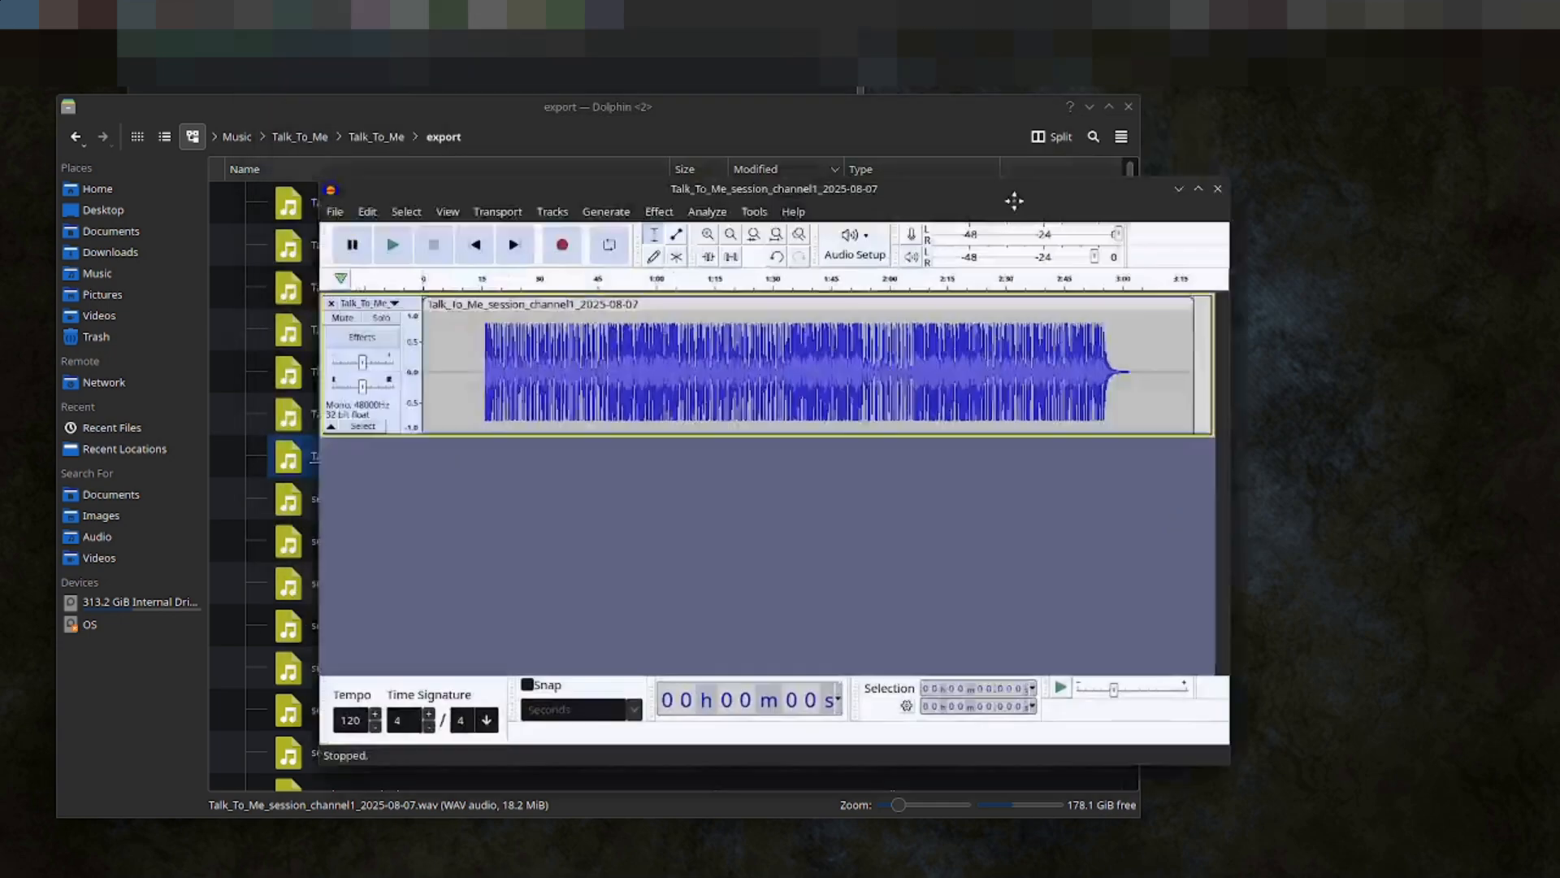
{"action": "left_click_drag", "start_coordinate": [1006, 167], "coordinate": [1224, 87]}
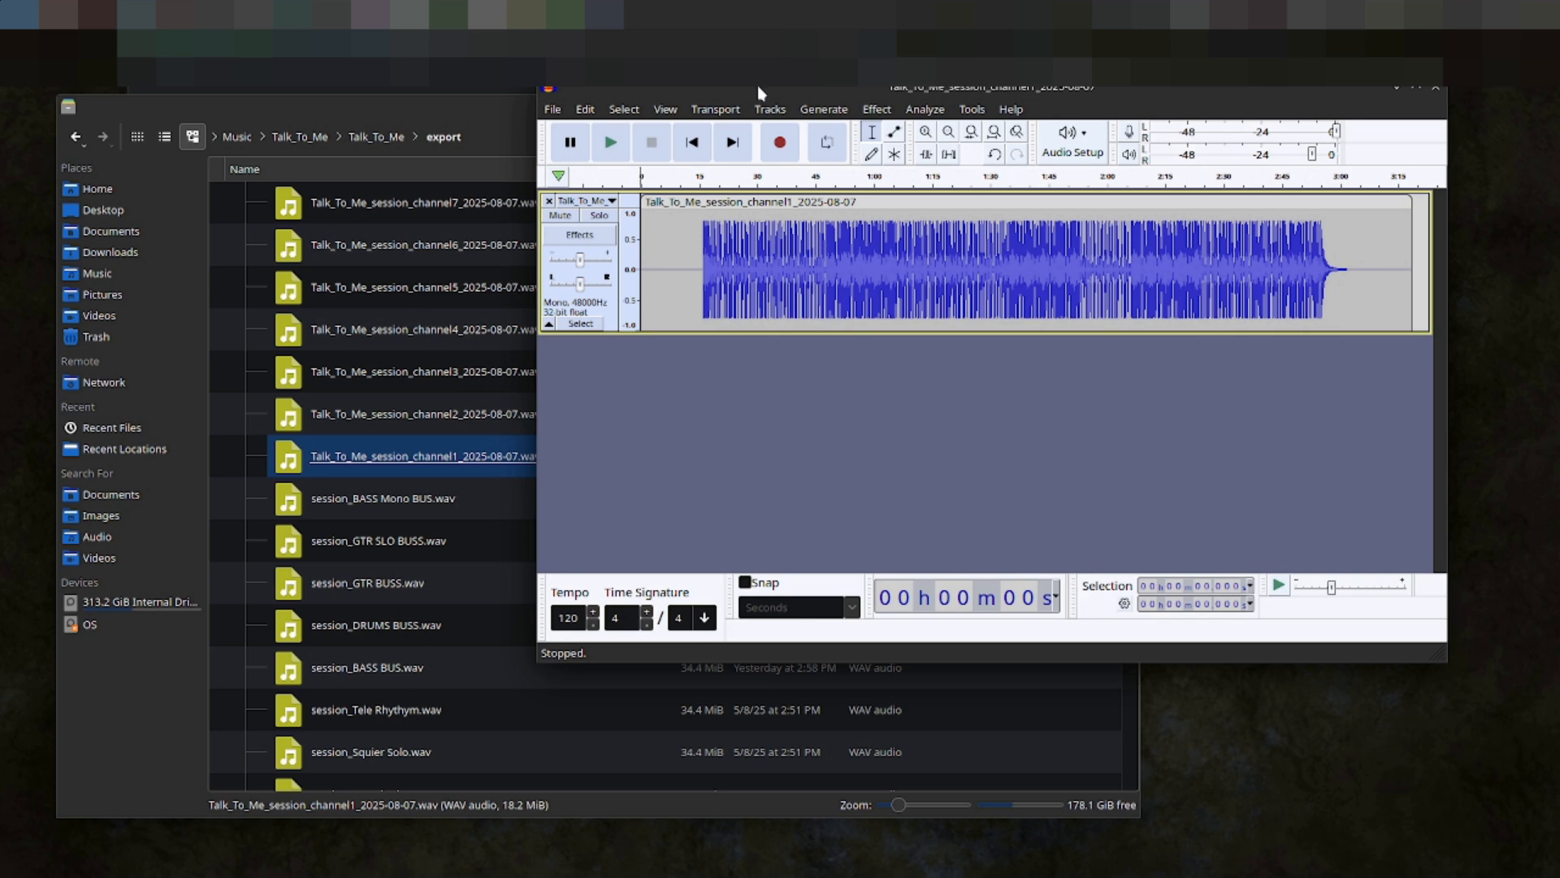
{"action": "left_click_drag", "start_coordinate": [761, 92], "coordinate": [869, 91]}
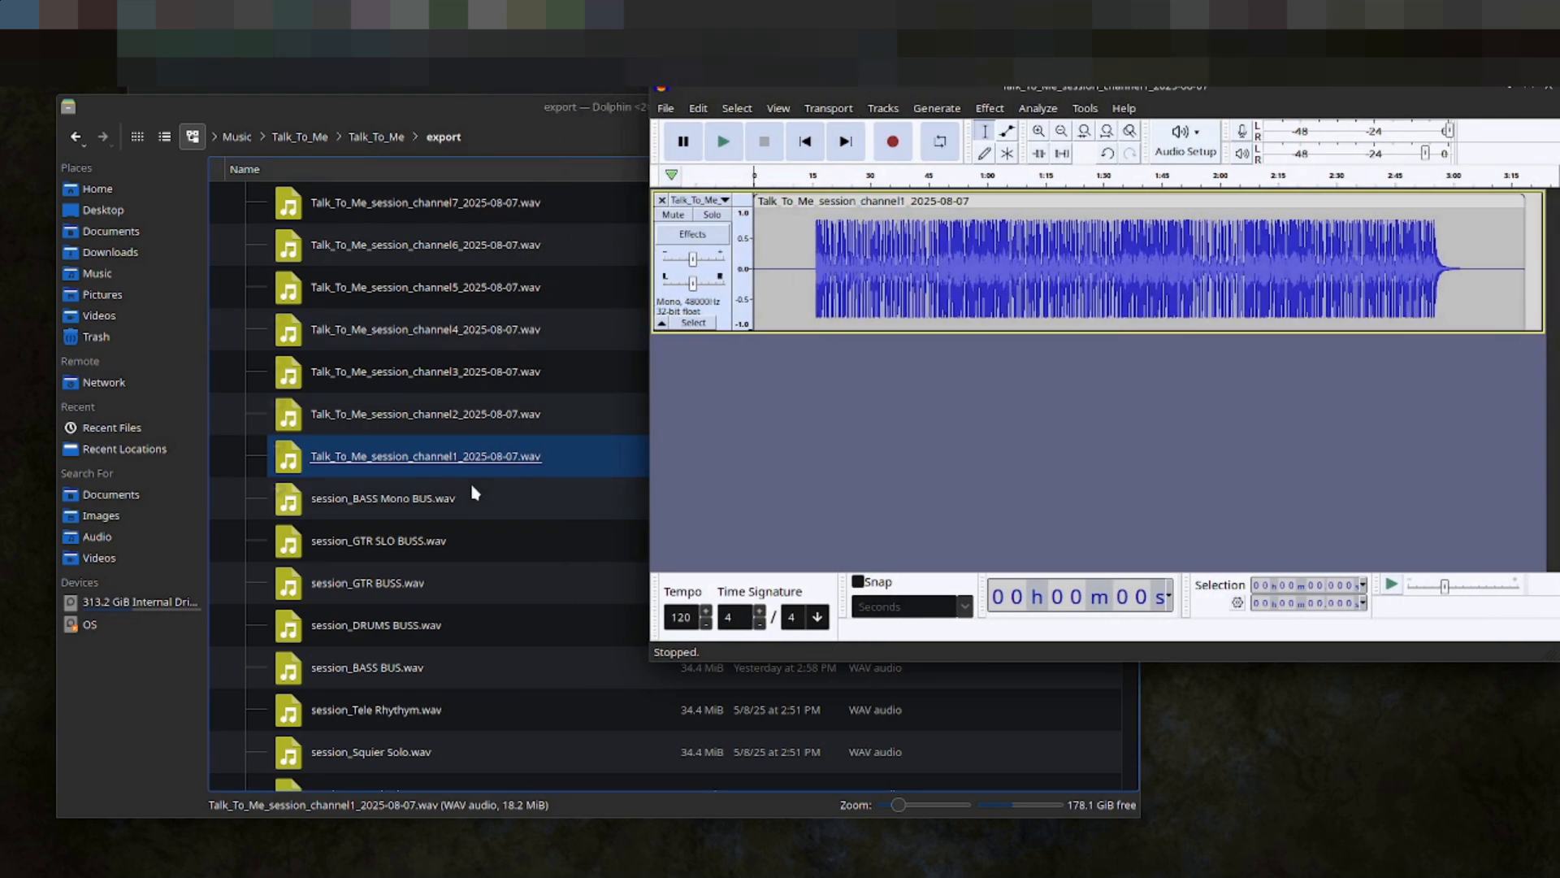
Step: Add the exported channel 2 to channel 7 files as tracks in the open Audacity project and maximize its window
{"action": "left_click", "coordinate": [446, 423]}
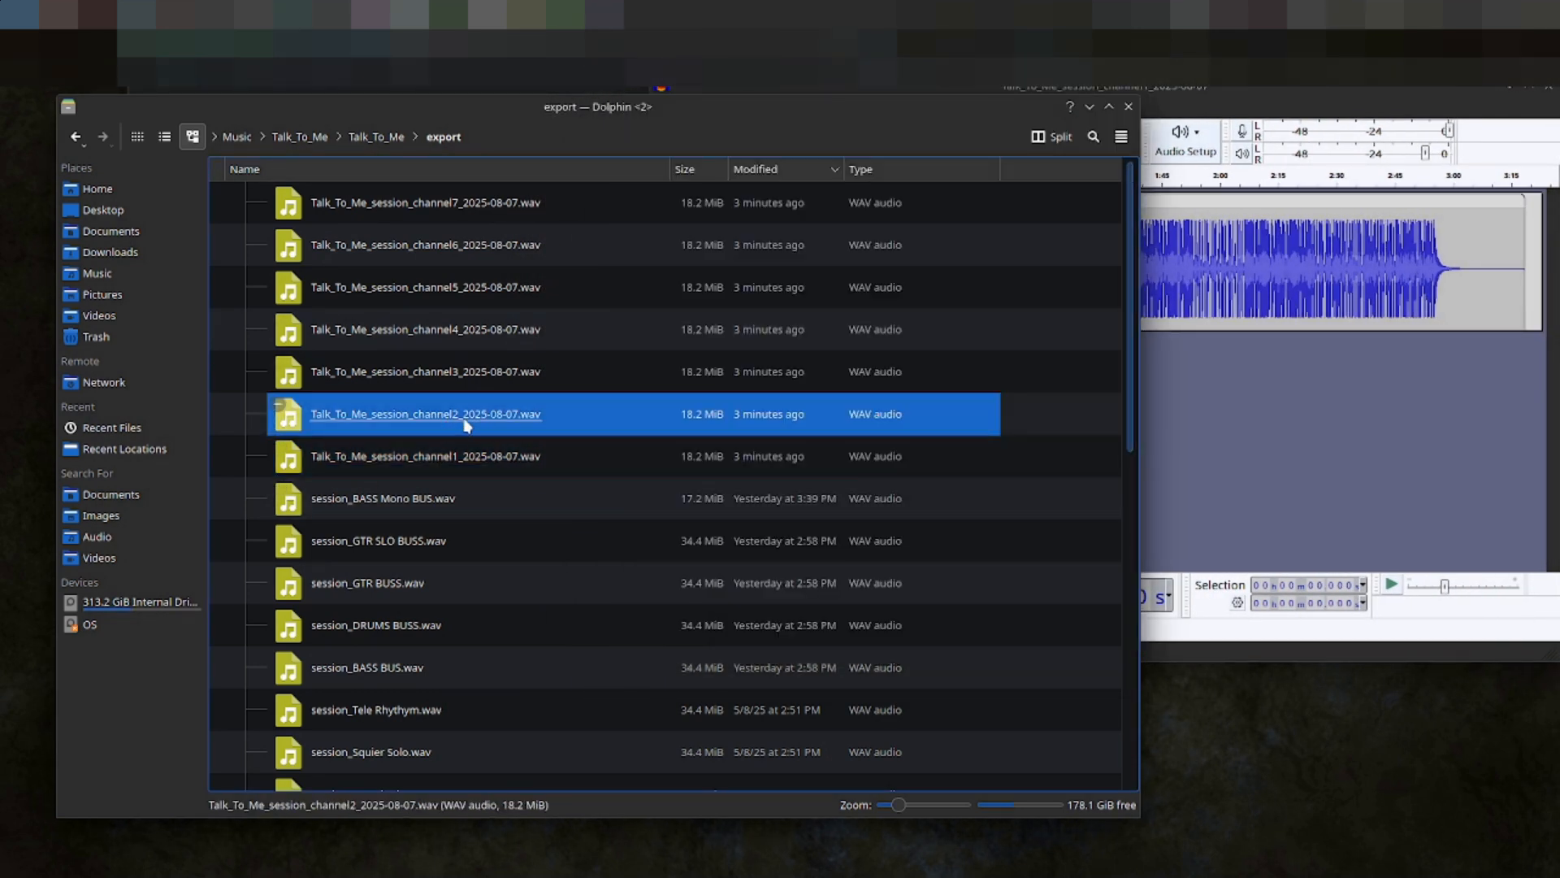
{"action": "left_click_drag", "start_coordinate": [431, 424], "coordinate": [1318, 398]}
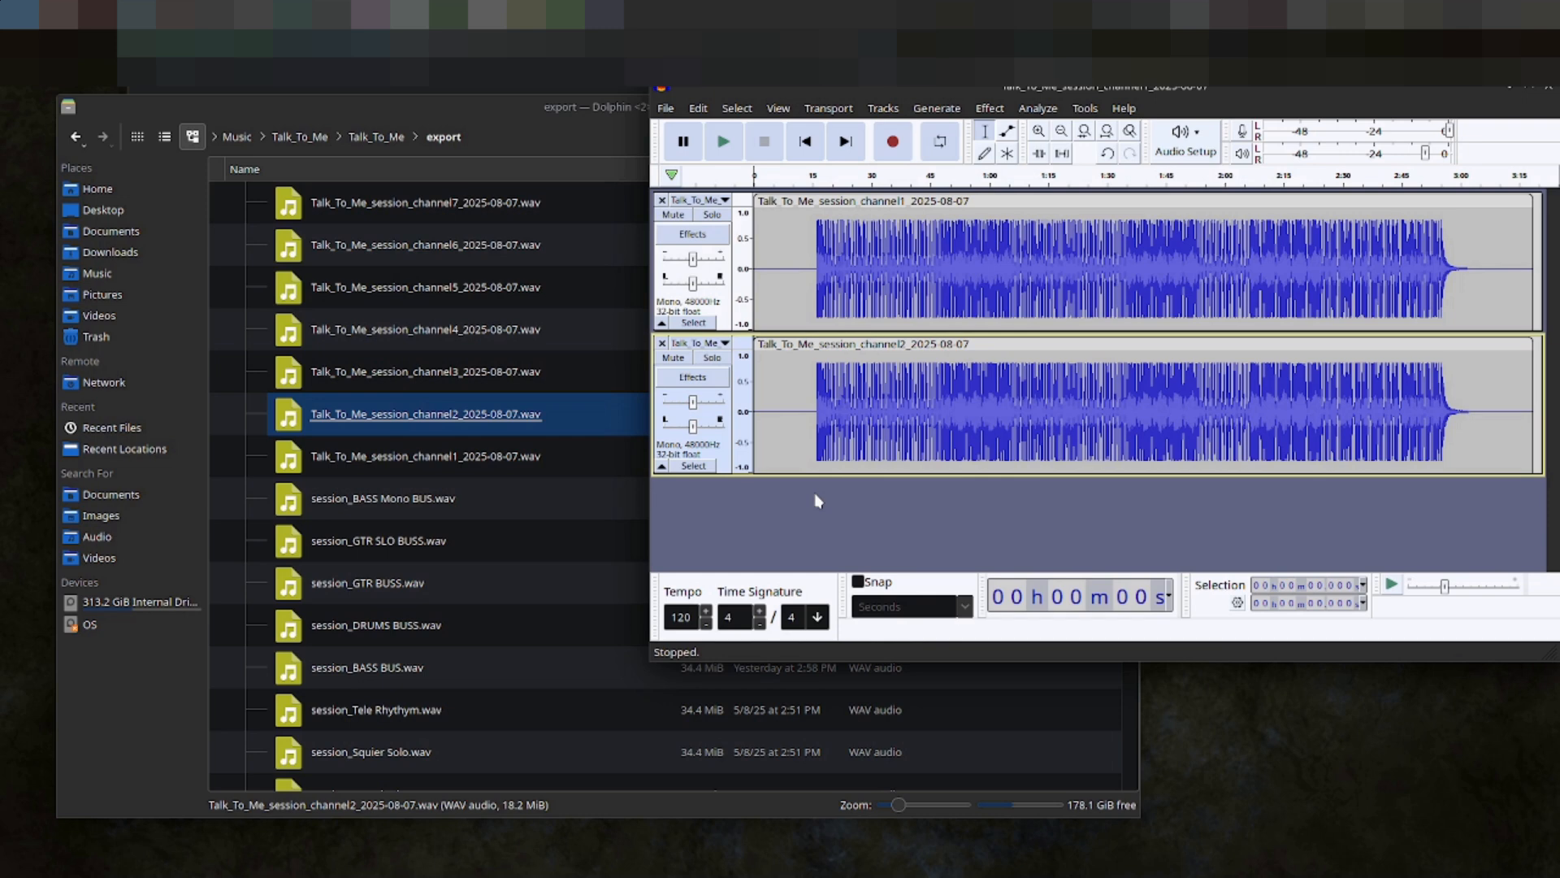
{"action": "left_click_drag", "start_coordinate": [480, 371], "coordinate": [1300, 529]}
{"action": "left_click_drag", "start_coordinate": [487, 337], "coordinate": [1281, 546]}
{"action": "left_click_drag", "start_coordinate": [468, 294], "coordinate": [1302, 487]}
{"action": "left_click_drag", "start_coordinate": [488, 246], "coordinate": [1300, 520]}
{"action": "left_click_drag", "start_coordinate": [488, 203], "coordinate": [1368, 564]}
{"action": "left_click", "coordinate": [1531, 85]}
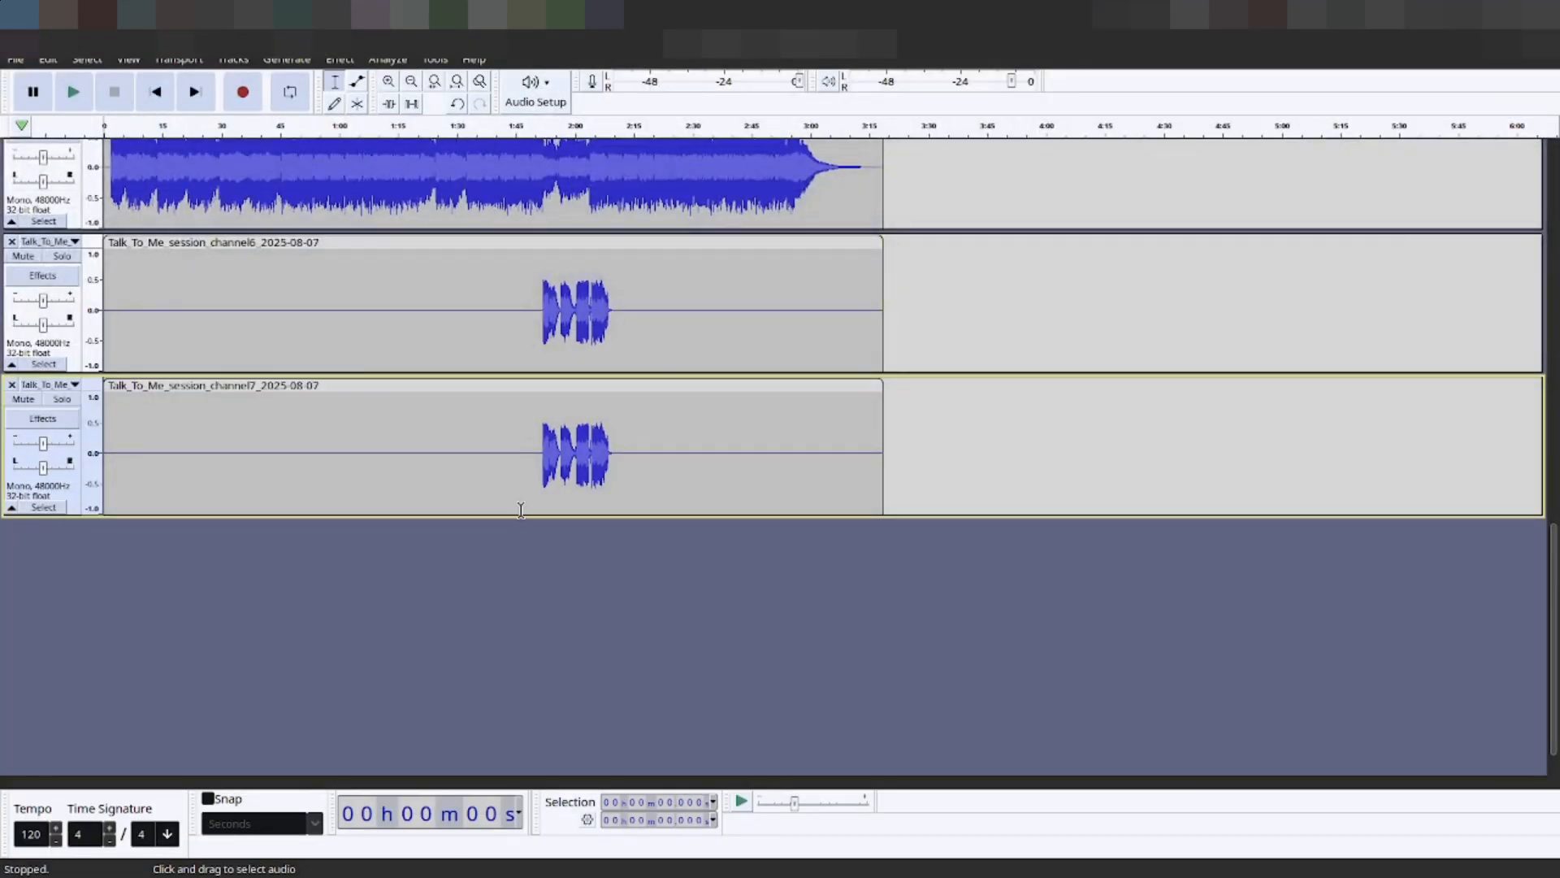
Step: Reduce the track heights to compare all seven channels on one screen, and close the project without saving
{"action": "scroll", "coordinate": [569, 529], "scroll_direction": "up", "scroll_amount": 5}
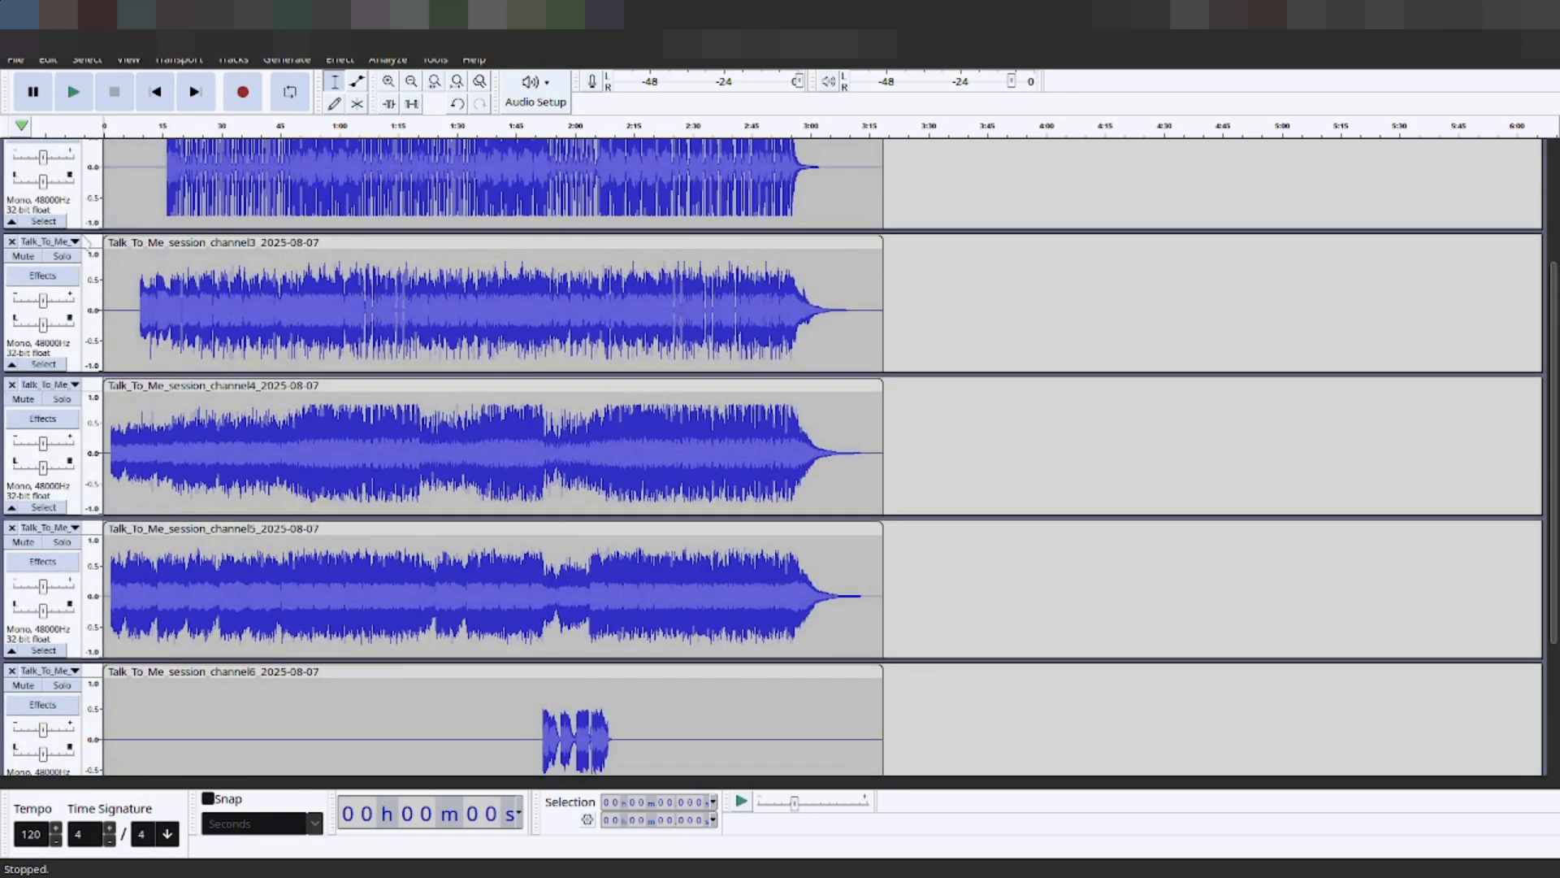
{"action": "left_click", "coordinate": [76, 215]}
{"action": "left_click", "coordinate": [75, 428], "text": "shift"}
{"action": "left_click_drag", "start_coordinate": [91, 573], "coordinate": [89, 524]}
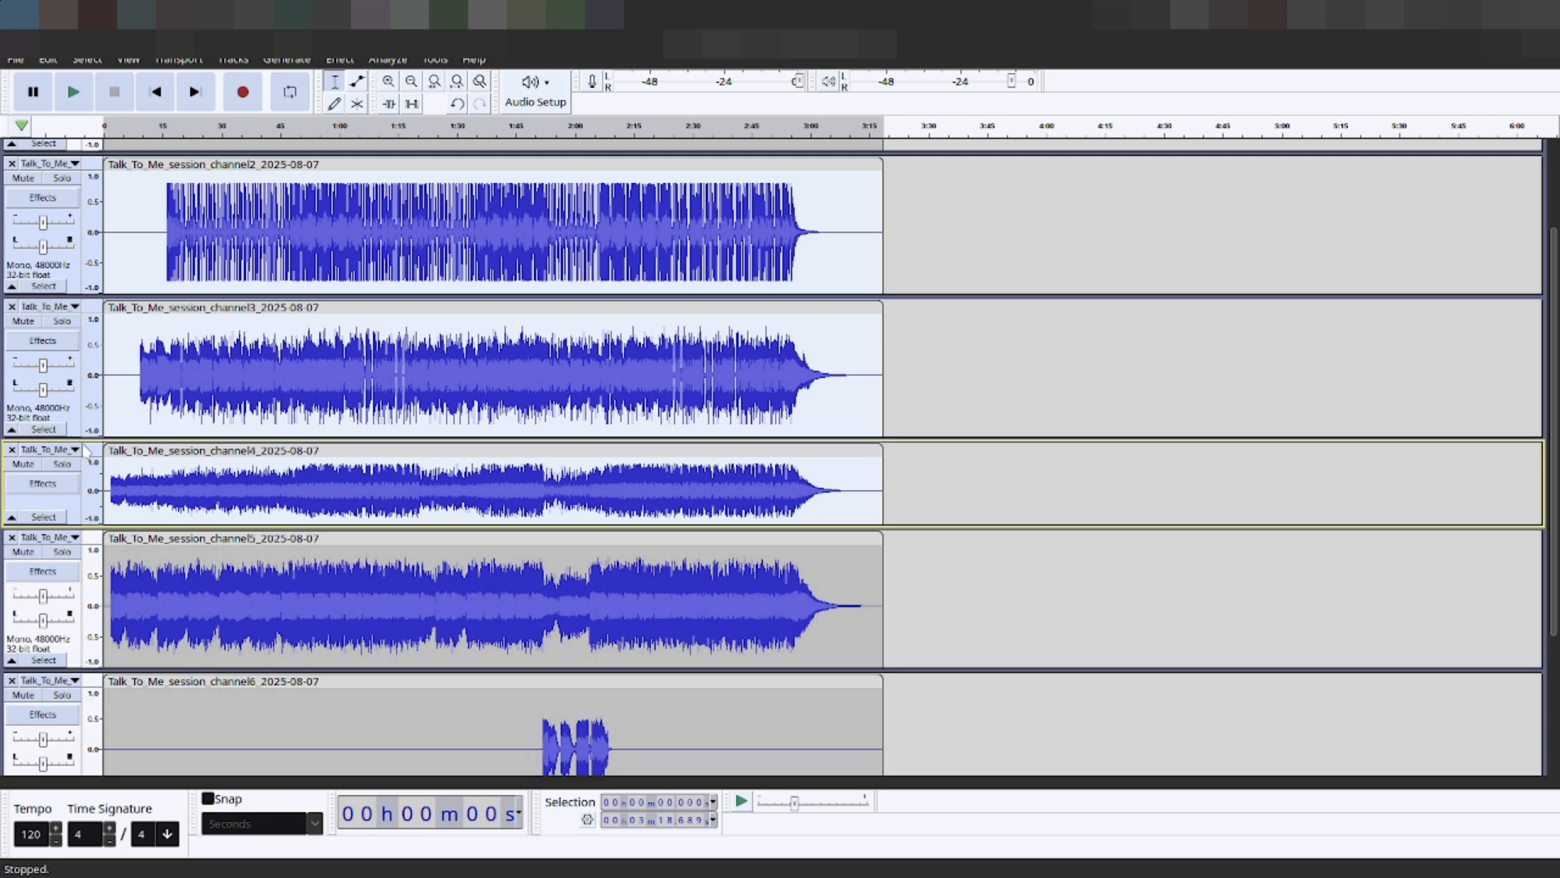
{"action": "left_click_drag", "start_coordinate": [76, 667], "coordinate": [75, 601]}
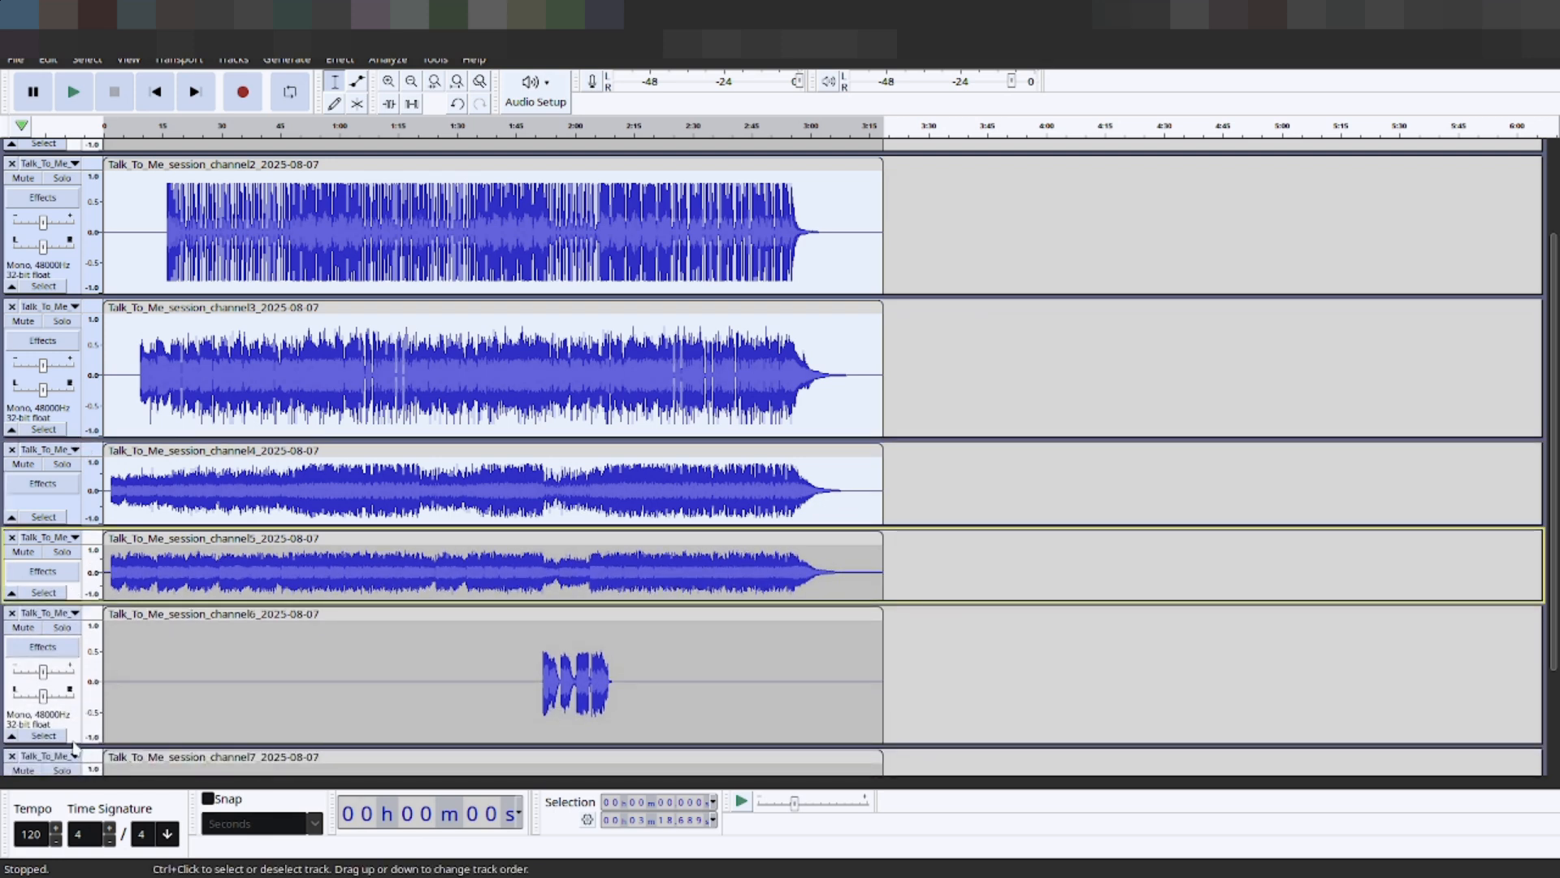
{"action": "left_click_drag", "start_coordinate": [75, 740], "coordinate": [76, 673]}
{"action": "scroll", "coordinate": [119, 733], "scroll_direction": "down", "scroll_amount": 1}
{"action": "left_click_drag", "start_coordinate": [77, 739], "coordinate": [77, 687]}
{"action": "scroll", "coordinate": [989, 544], "scroll_direction": "up", "scroll_amount": 2}
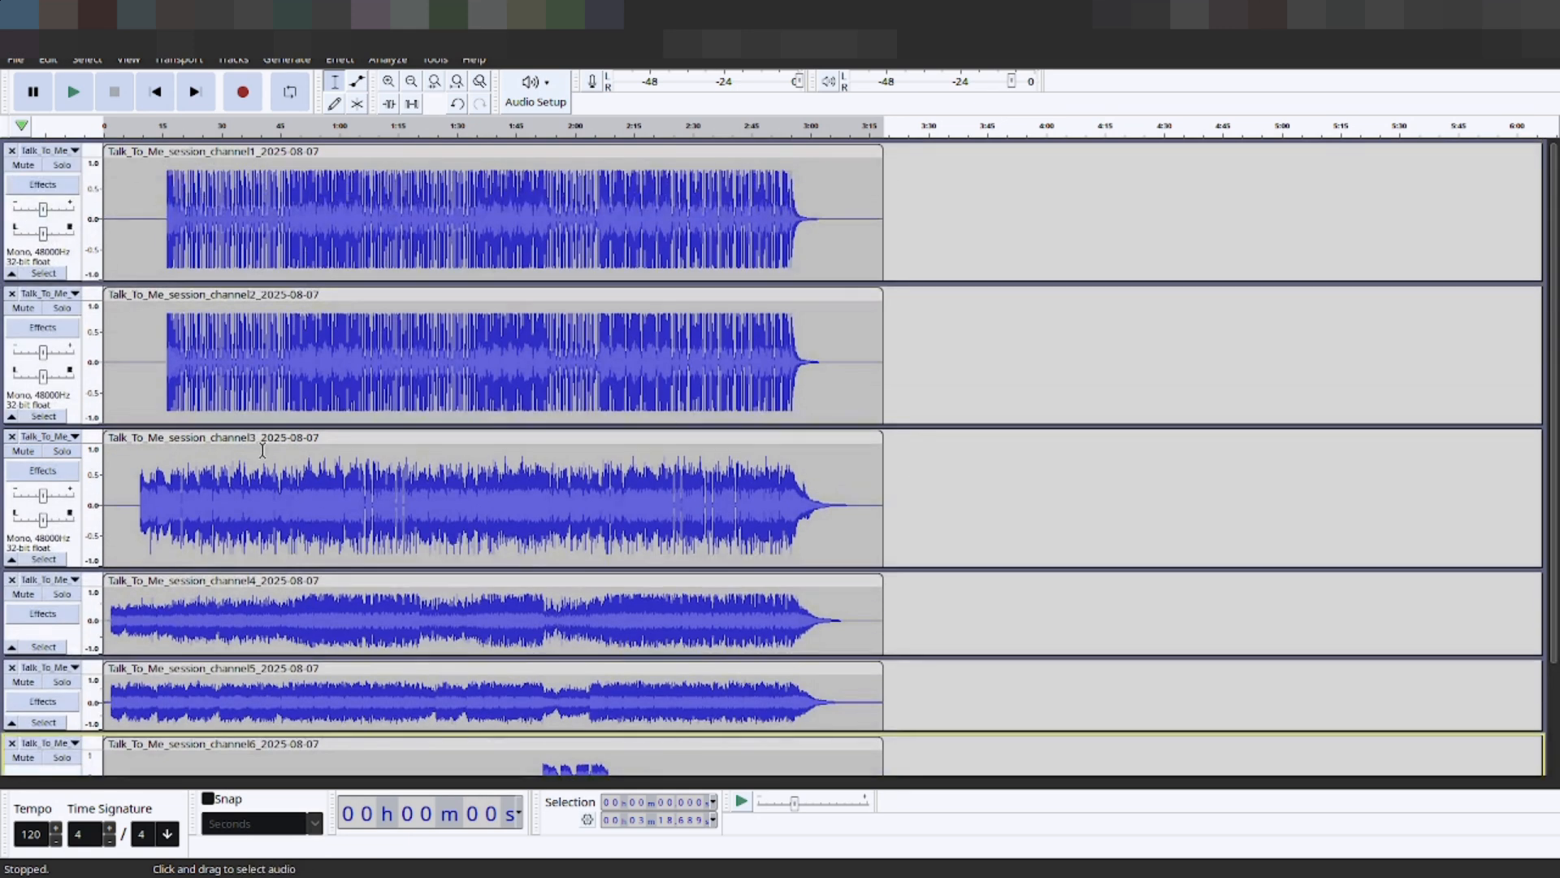
{"action": "left_click_drag", "start_coordinate": [76, 424], "coordinate": [76, 371]}
{"action": "left_click_drag", "start_coordinate": [76, 282], "coordinate": [76, 228]}
{"action": "left_click_drag", "start_coordinate": [76, 459], "coordinate": [76, 429]}
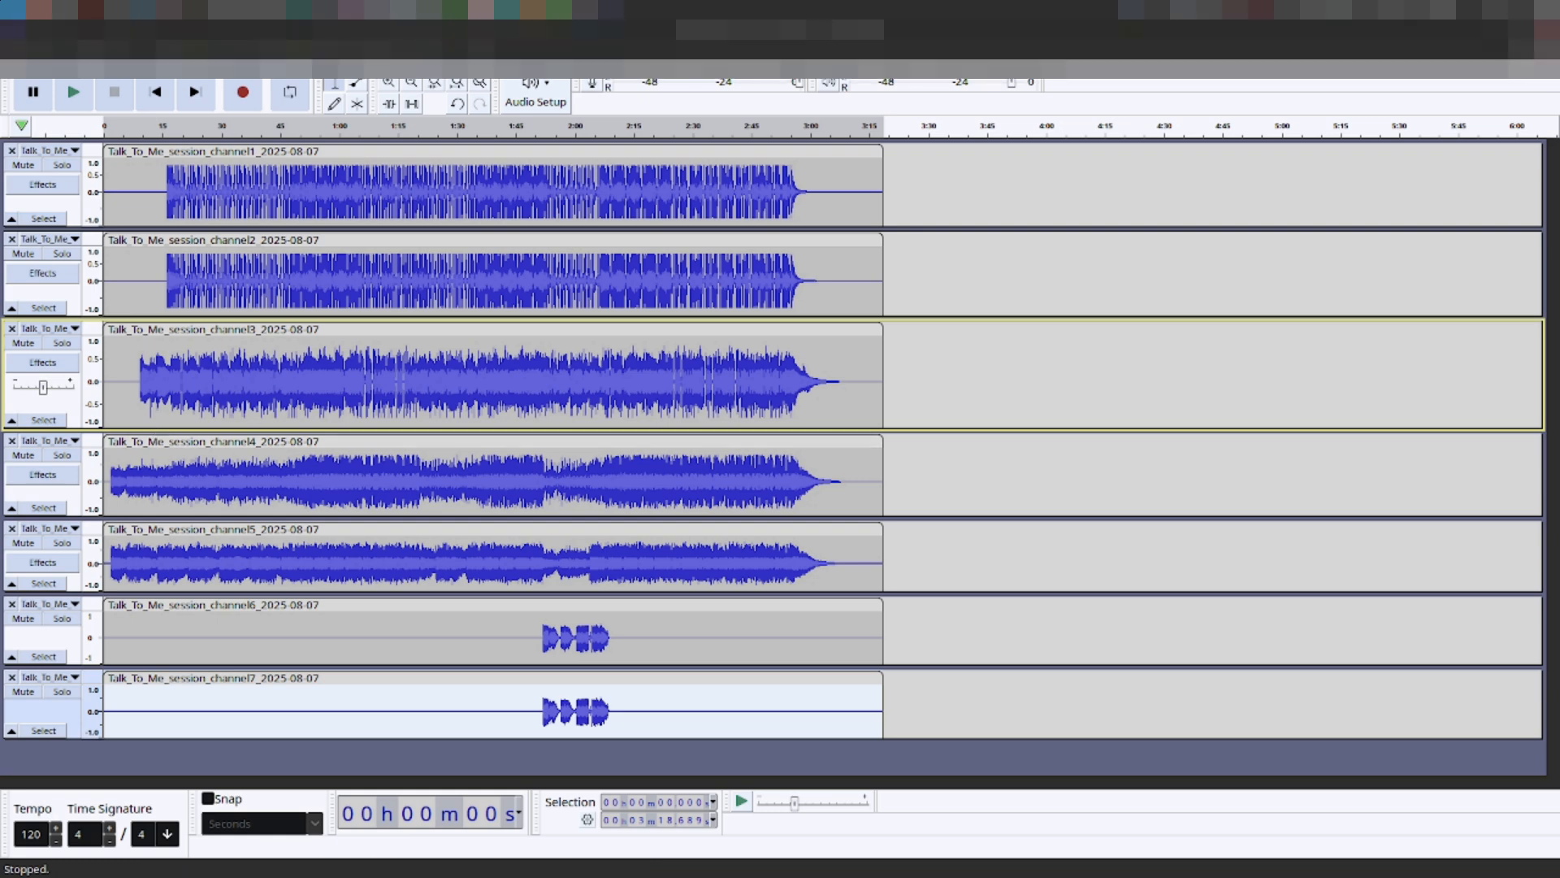
{"action": "key", "text": "ctrl+w"}
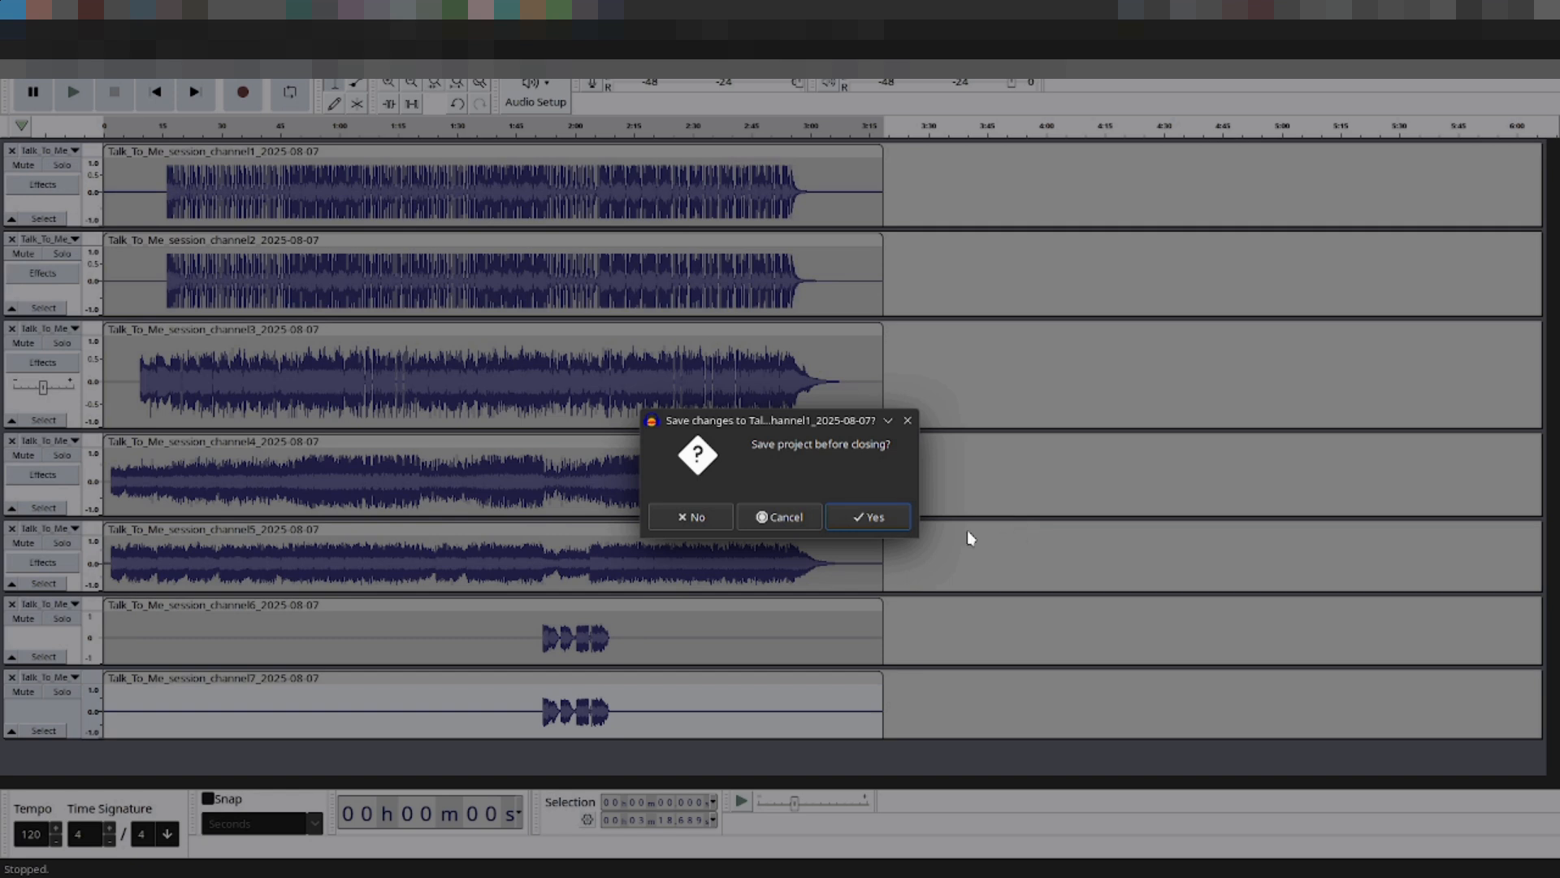
{"action": "left_click", "coordinate": [690, 517]}
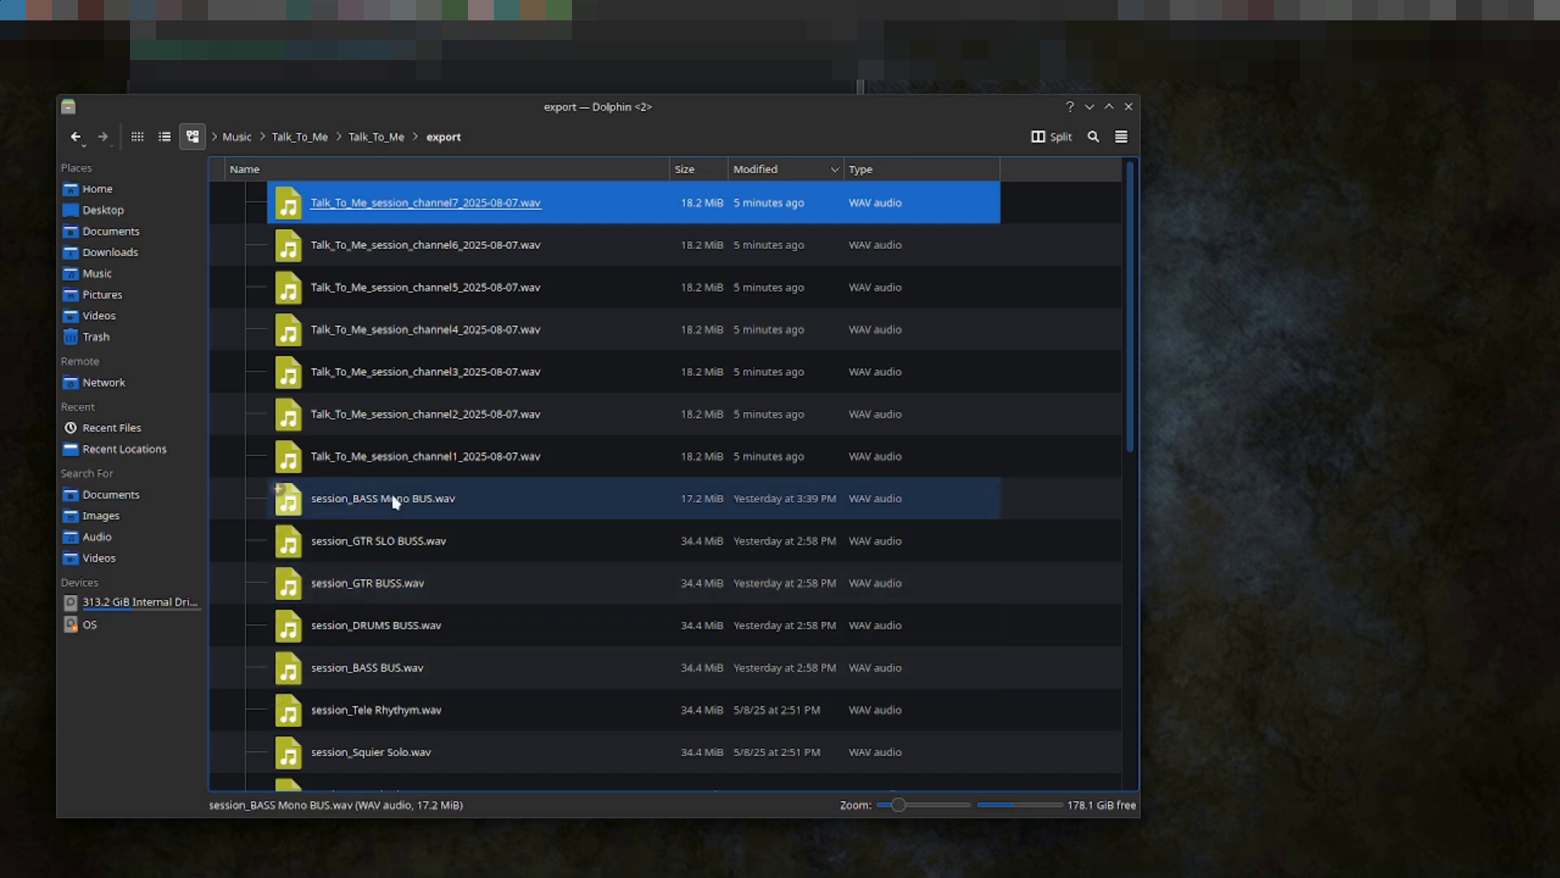
Step: Rename the exported channel 1 file in the Dolphin export folder as DRUMS_1.wav
{"action": "left_click", "coordinate": [388, 469]}
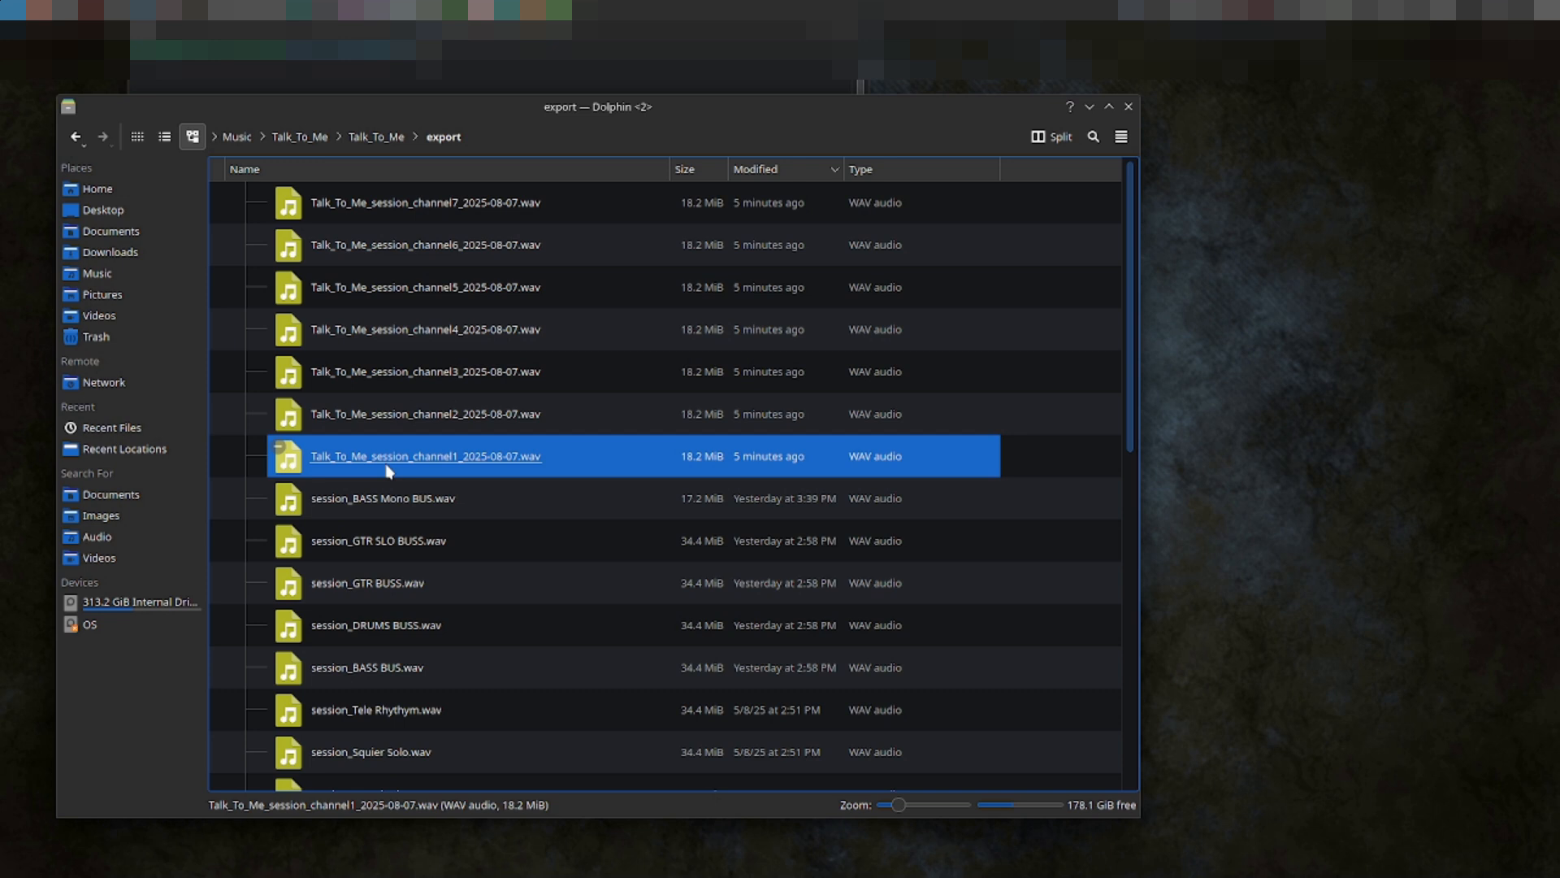
{"action": "key", "text": "F2"}
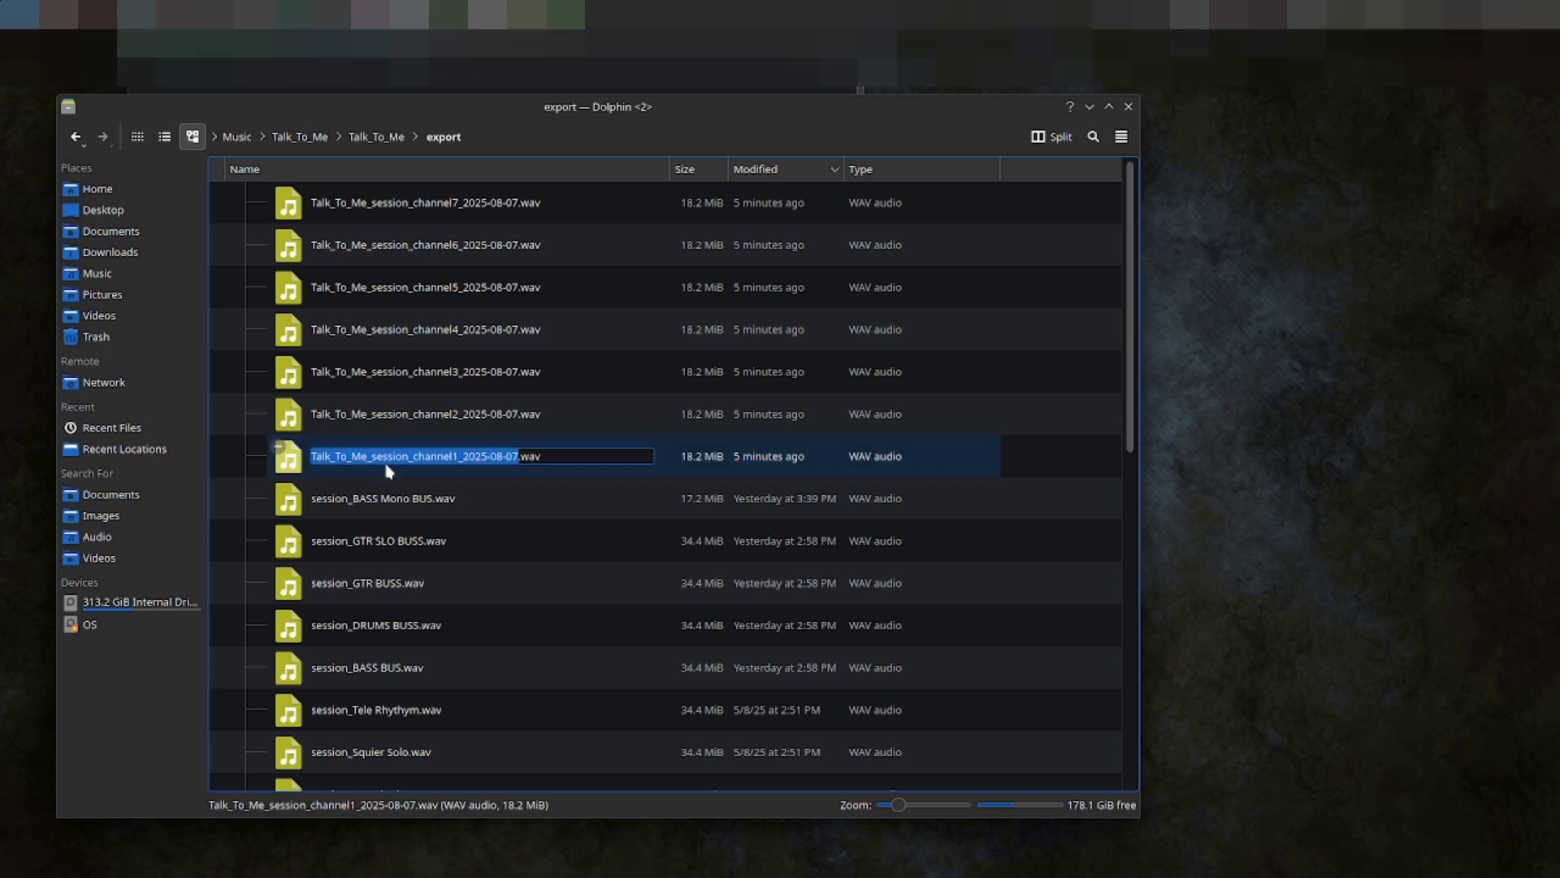
{"action": "left_click", "coordinate": [453, 456]}
{"action": "key", "text": "shift+Home"}
{"action": "type", "text": "DRUM"}
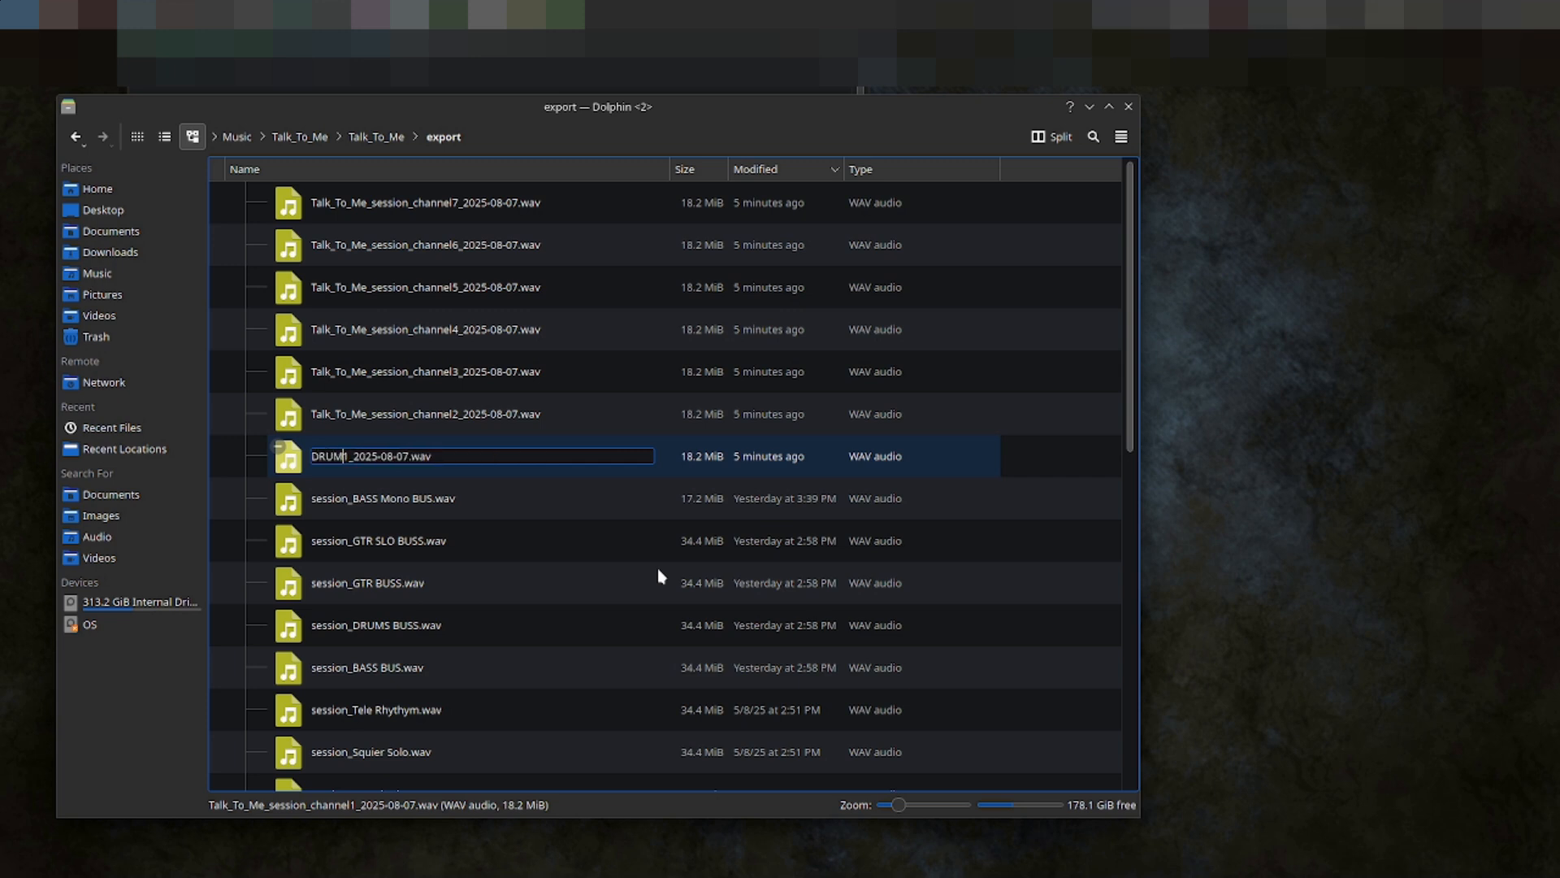
{"action": "type", "text": "S_"}
{"action": "key", "text": "Right"}
{"action": "key", "text": "Delete"}
{"action": "key", "text": "Delete"}
{"action": "key", "text": "Delete"}
{"action": "key", "text": "Delete"}
{"action": "key", "text": "Delete"}
{"action": "key", "text": "Delete"}
{"action": "key", "text": "Delete"}
{"action": "key", "text": "Delete"}
{"action": "key", "text": "Delete"}
{"action": "key", "text": "Delete"}
{"action": "key", "text": "Delete"}
{"action": "key", "text": "Return"}
Step: Rename the exported channel 2 file as DRUMS_2.wav
{"action": "left_click", "coordinate": [472, 434]}
{"action": "key", "text": "F2"}
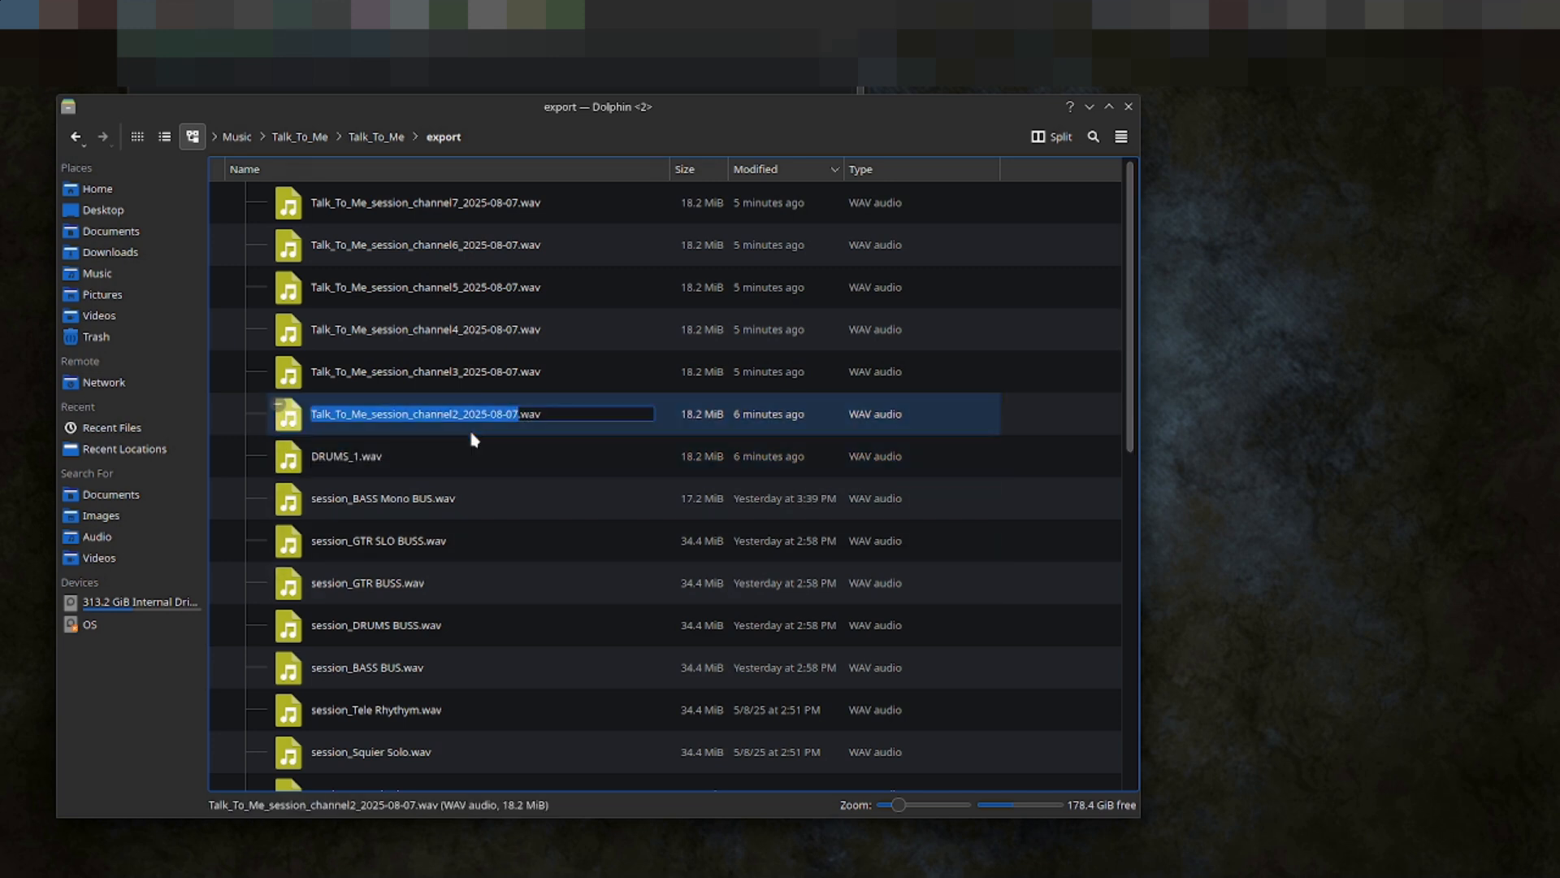
{"action": "type", "text": "DRUMS_2"}
{"action": "key", "text": "Return"}
Step: Rename the exported channel 3 file as BASS_3.wav
{"action": "left_click", "coordinate": [452, 377]}
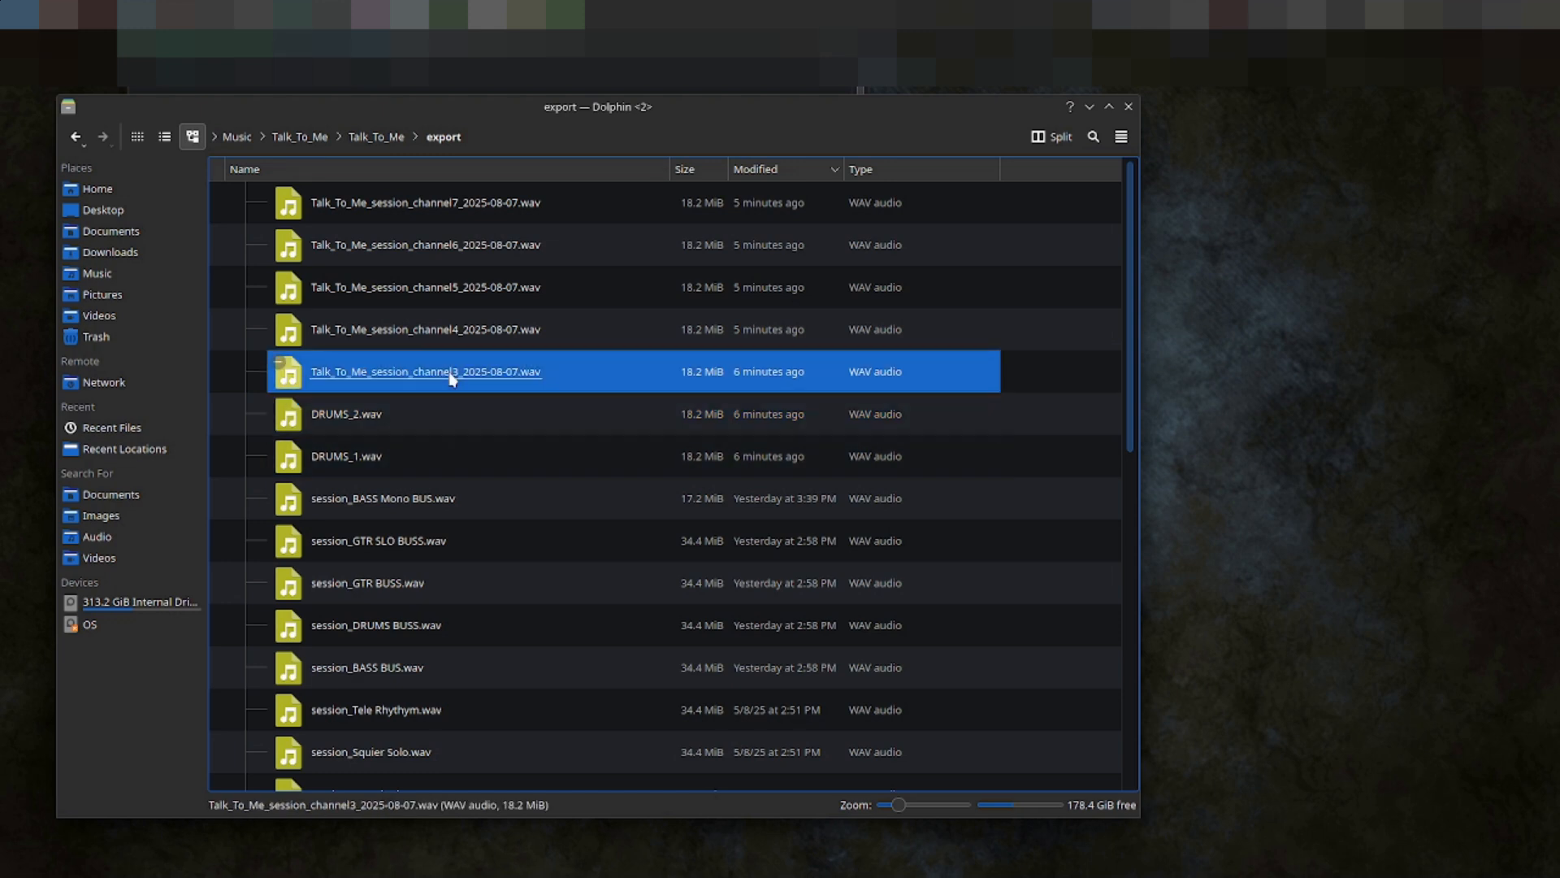
{"action": "key", "text": "F2"}
{"action": "type", "text": "BASS_3"}
{"action": "key", "text": "Return"}
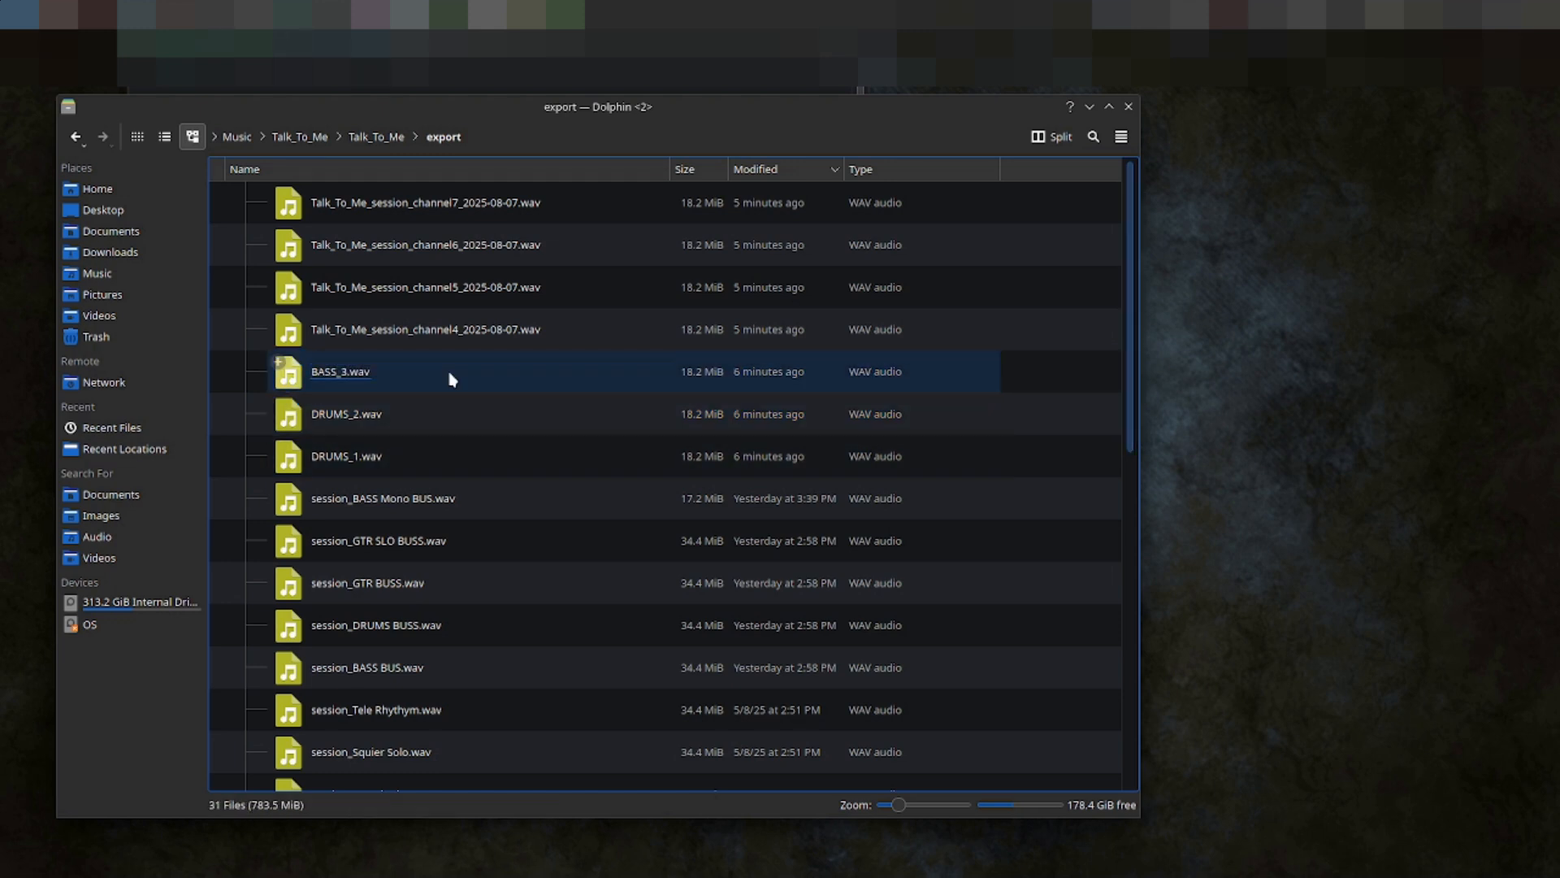
Step: Rename the exported channel 4 file as GTRS_4.wav
{"action": "key", "text": "Up"}
{"action": "key", "text": "Up"}
{"action": "key", "text": "Up"}
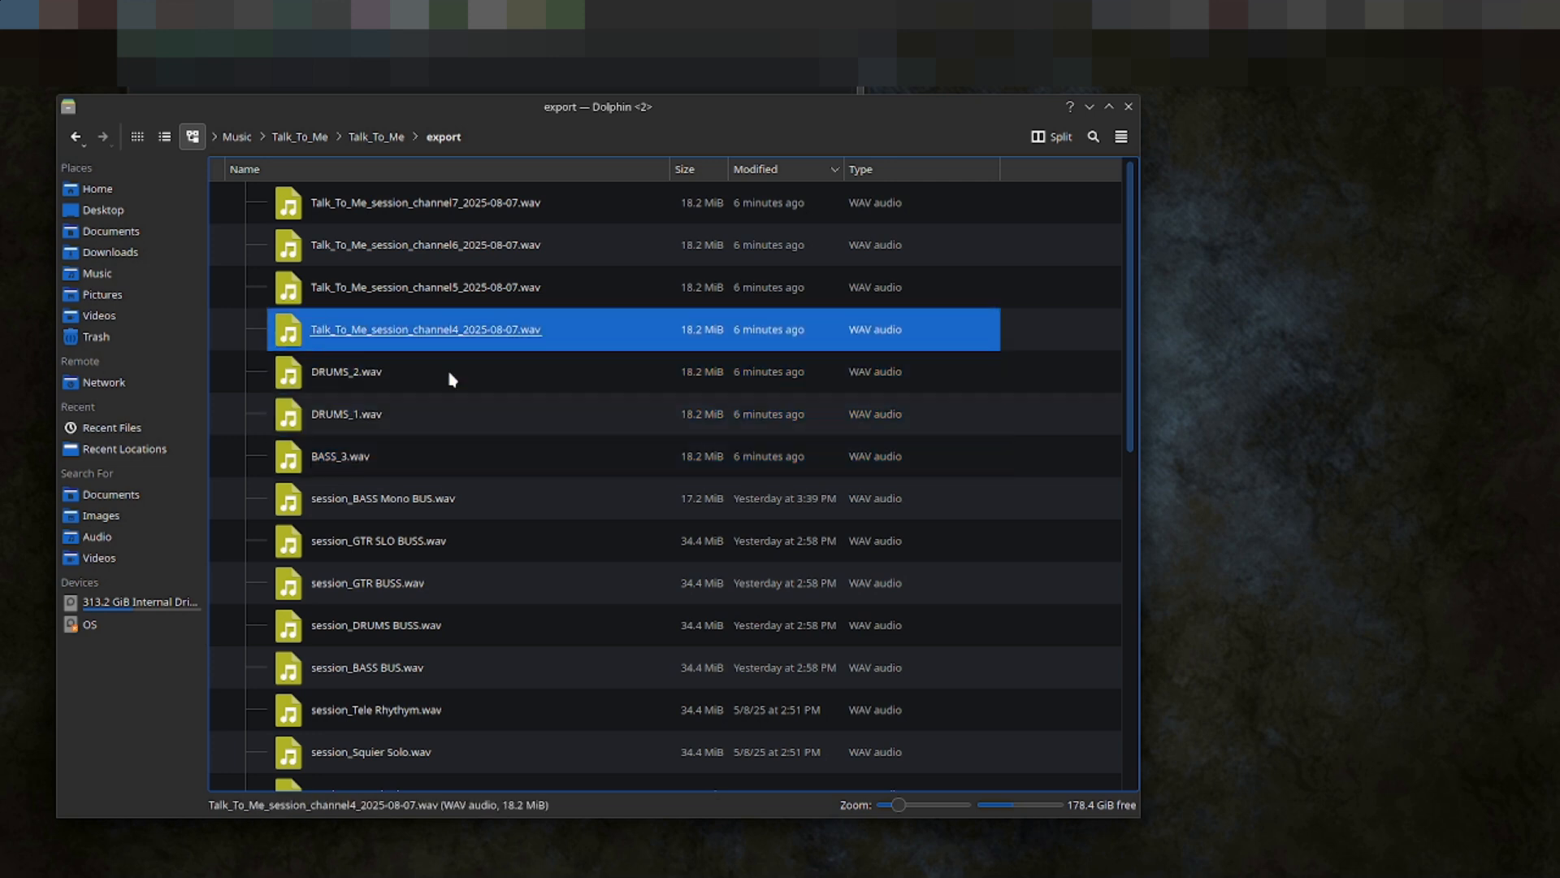
{"action": "key", "text": "F2"}
{"action": "type", "text": "GTRS_2"}
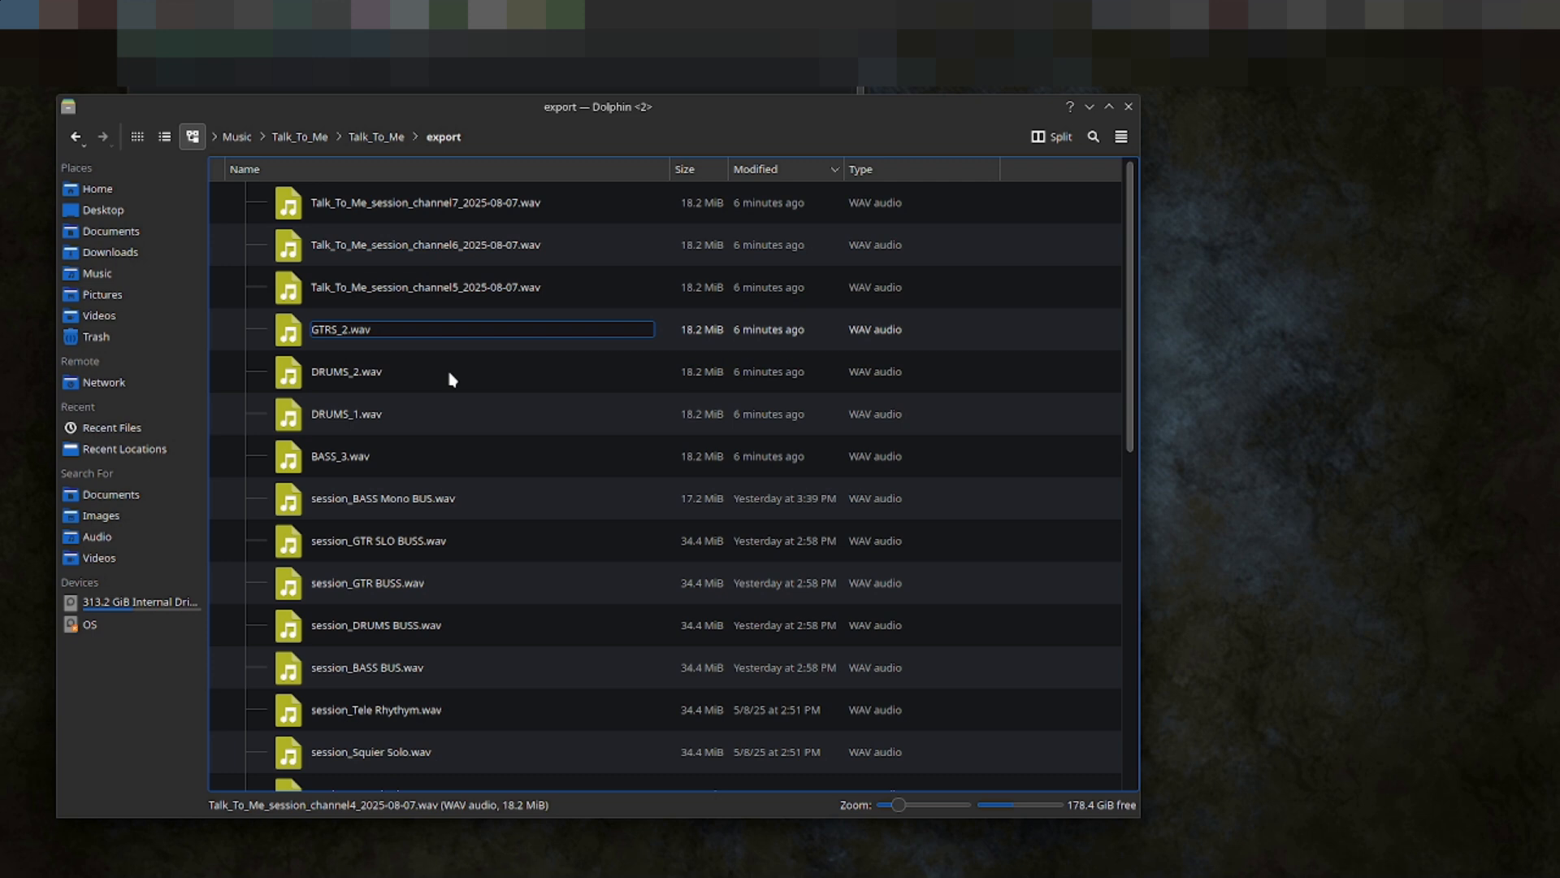
{"action": "key", "text": "BackSpace"}
{"action": "type", "text": "4"}
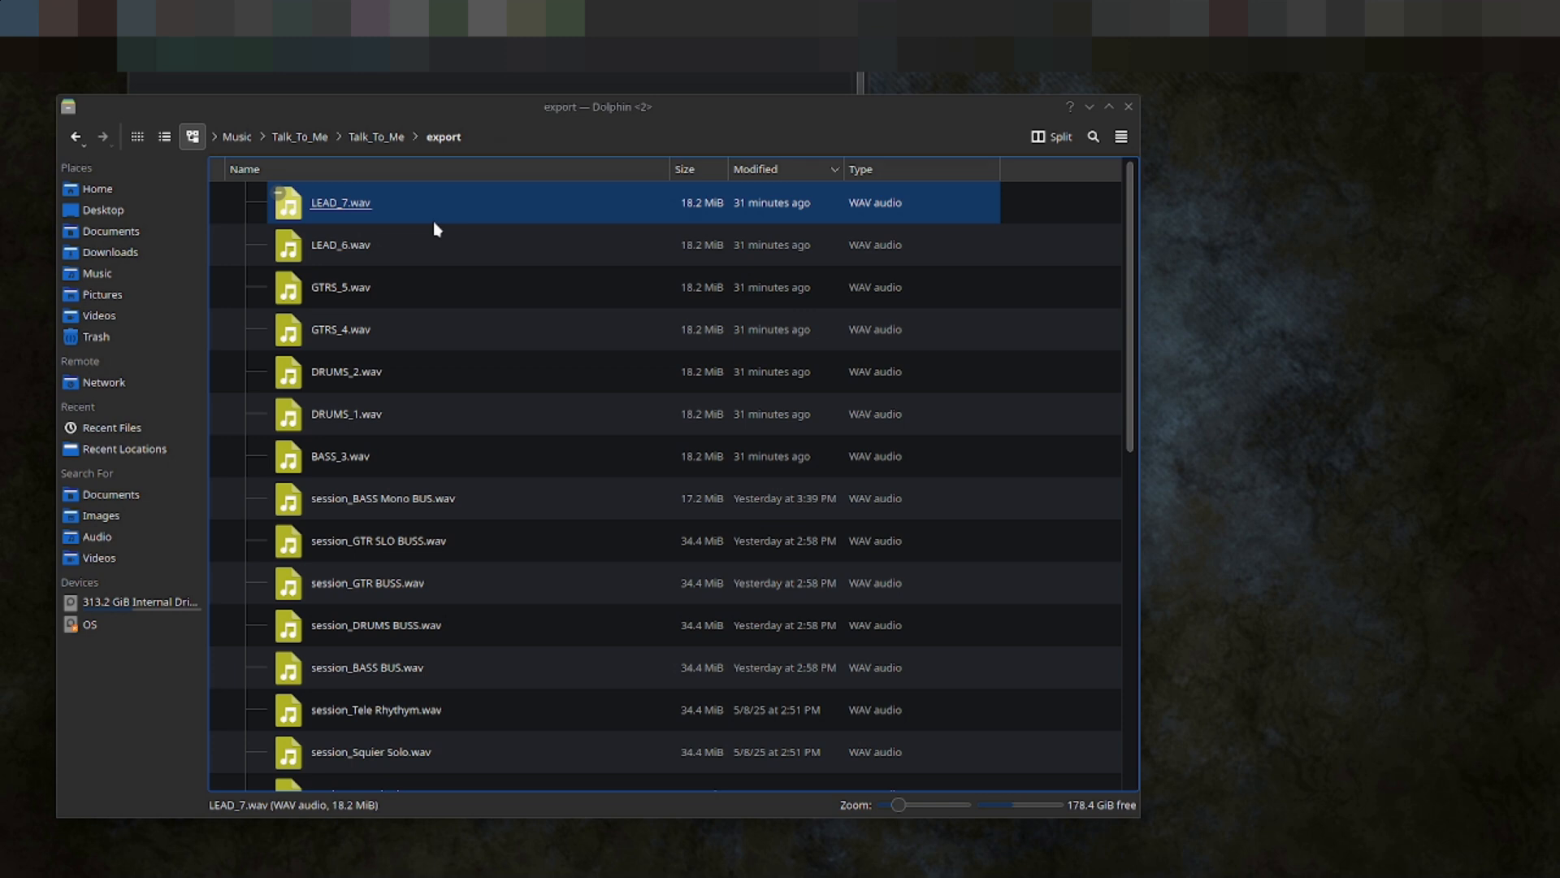
Step: Change the extension of the LEAD_7 file to uppercase, naming it LEAD_7.WAV
{"action": "key", "text": "F2"}
{"action": "key", "text": "End"}
{"action": "key", "text": "BackSpace"}
{"action": "key", "text": "BackSpace"}
{"action": "key", "text": "BackSpace"}
{"action": "key", "text": "BackSpace"}
{"action": "type", "text": ".WAV"}
{"action": "key", "text": "Return"}
Step: Change the extension of the LEAD_6 file to uppercase, naming it LEAD_6.WAV
{"action": "left_click", "coordinate": [416, 259]}
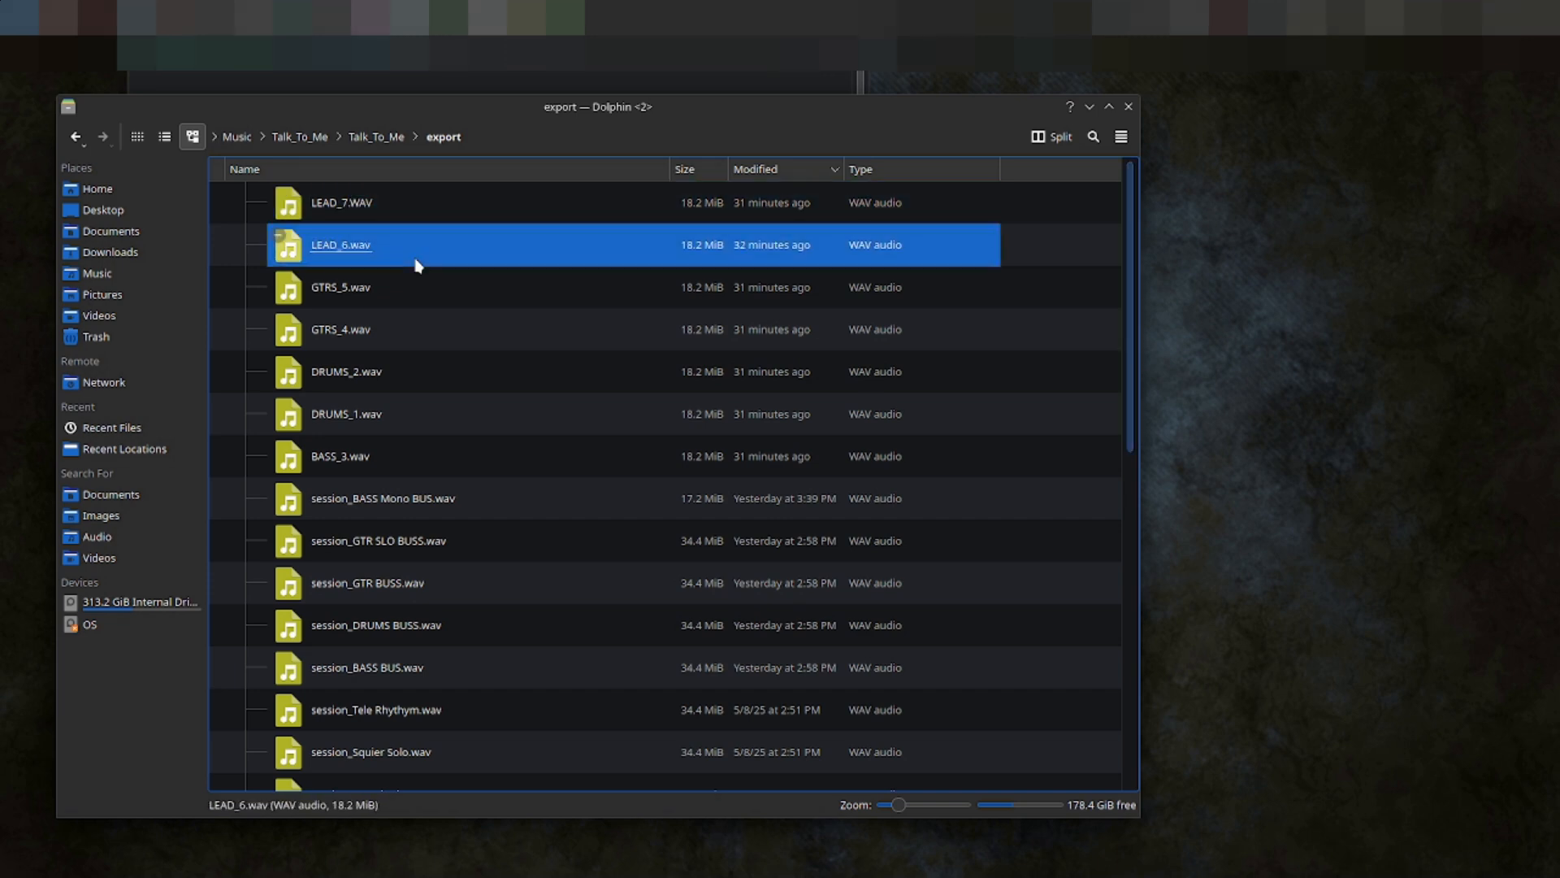
{"action": "key", "text": "F2"}
{"action": "key", "text": "End"}
{"action": "key", "text": "BackSpace"}
{"action": "key", "text": "BackSpace"}
{"action": "key", "text": "BackSpace"}
{"action": "type", "text": "WAV"}
{"action": "key", "text": "shift+Left"}
{"action": "key", "text": "shift+Left"}
{"action": "key", "text": "shift+Left"}
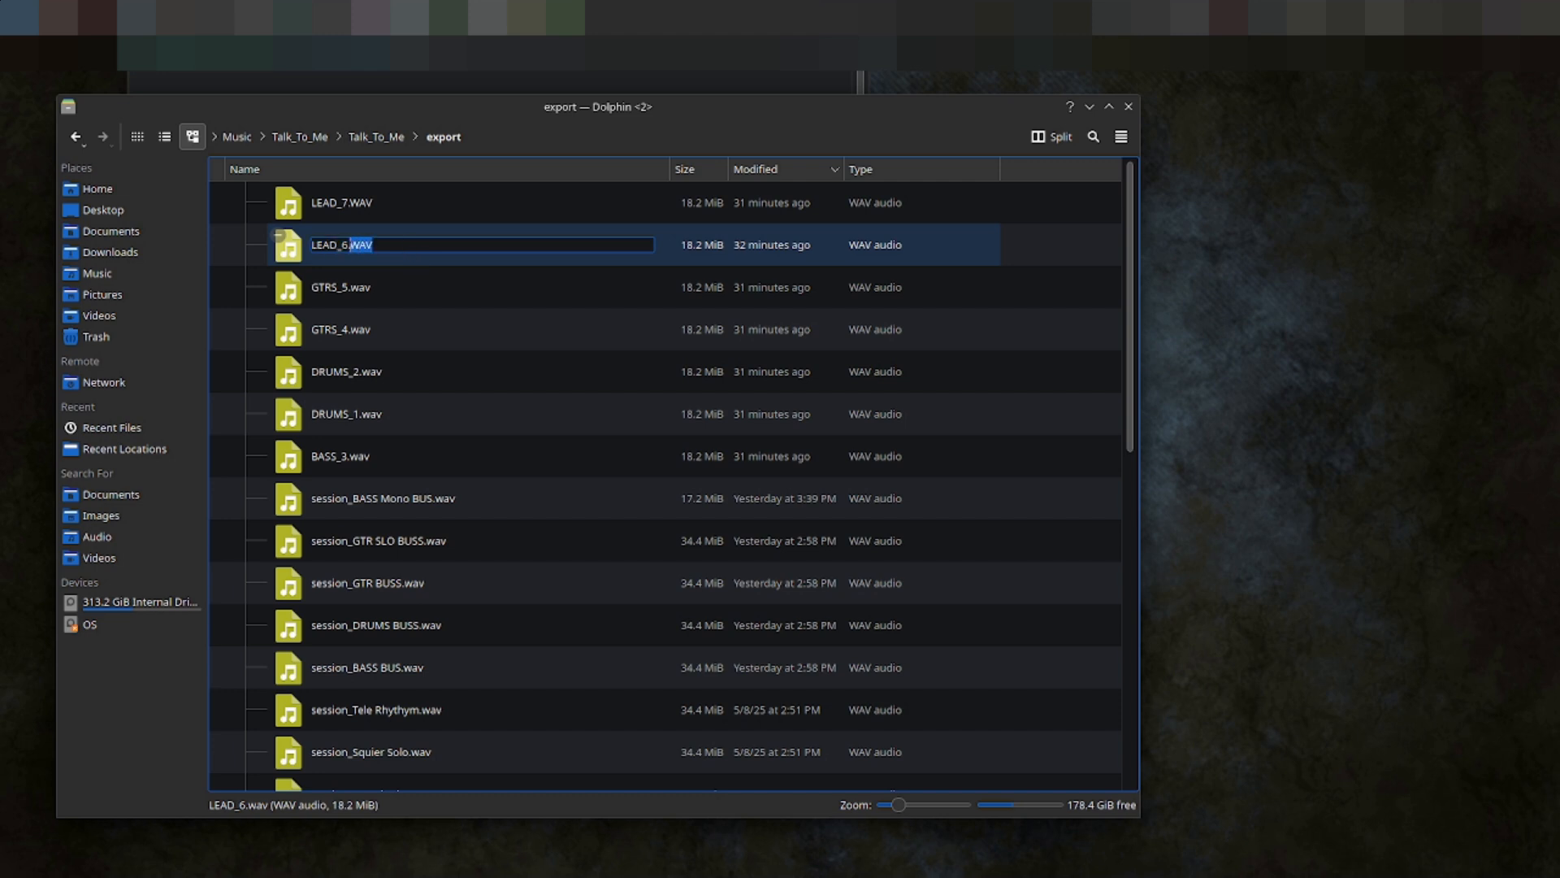
{"action": "key", "text": "Return"}
Step: Change the extension of the GTRS_5 file to uppercase, naming it GTRS_5.WAV
{"action": "left_click", "coordinate": [403, 291]}
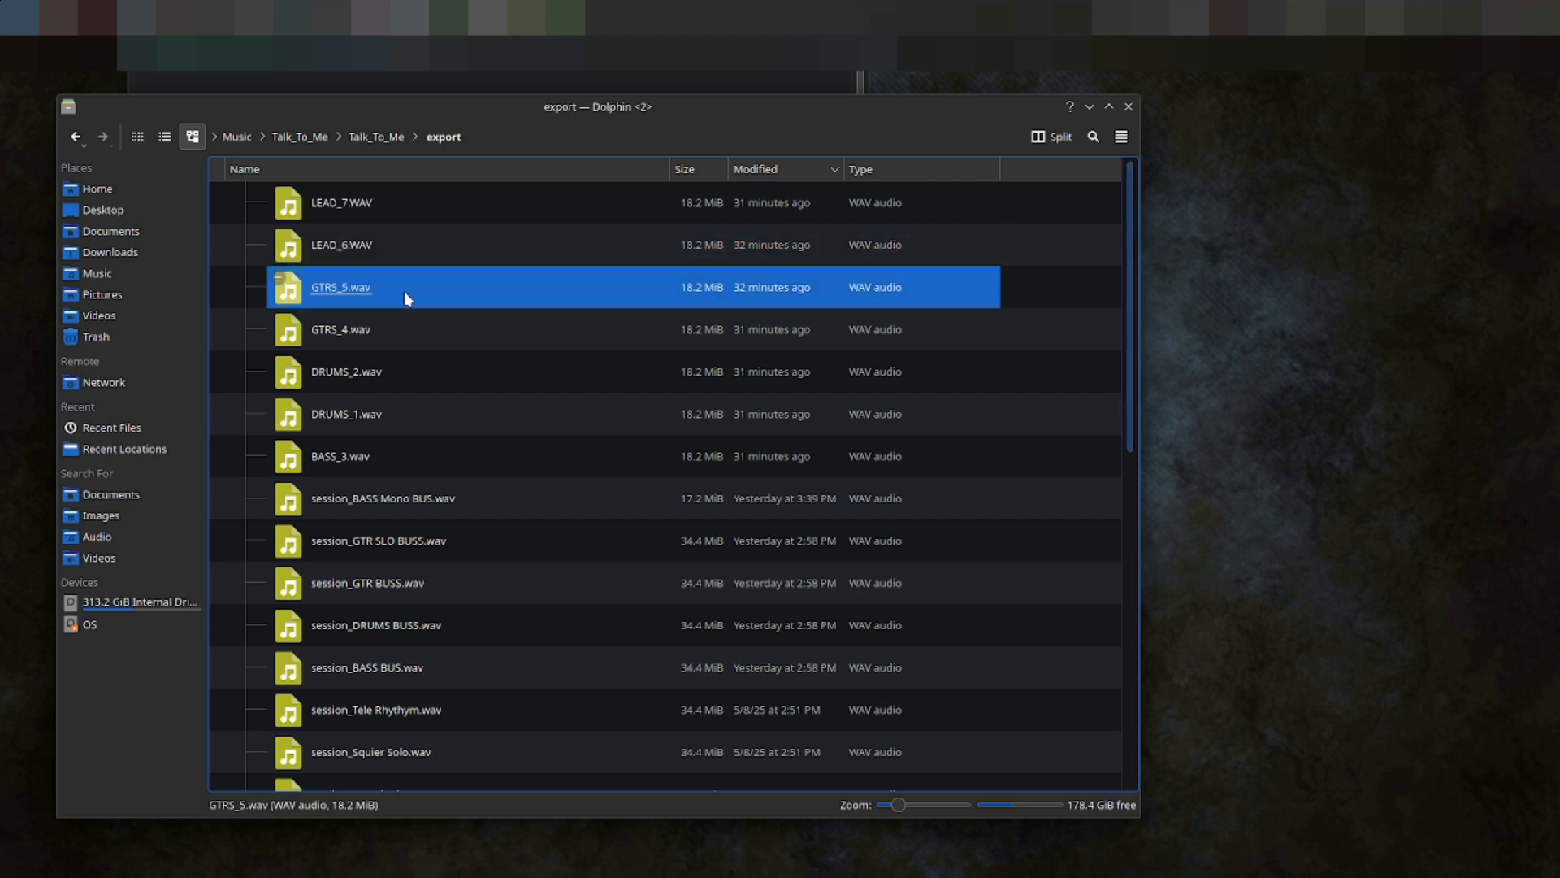
{"action": "key", "text": "F2"}
{"action": "key", "text": "End"}
{"action": "key", "text": "BackSpace"}
{"action": "key", "text": "BackSpace"}
{"action": "key", "text": "BackSpace"}
{"action": "type", "text": "VA"}
{"action": "key", "text": "Return"}
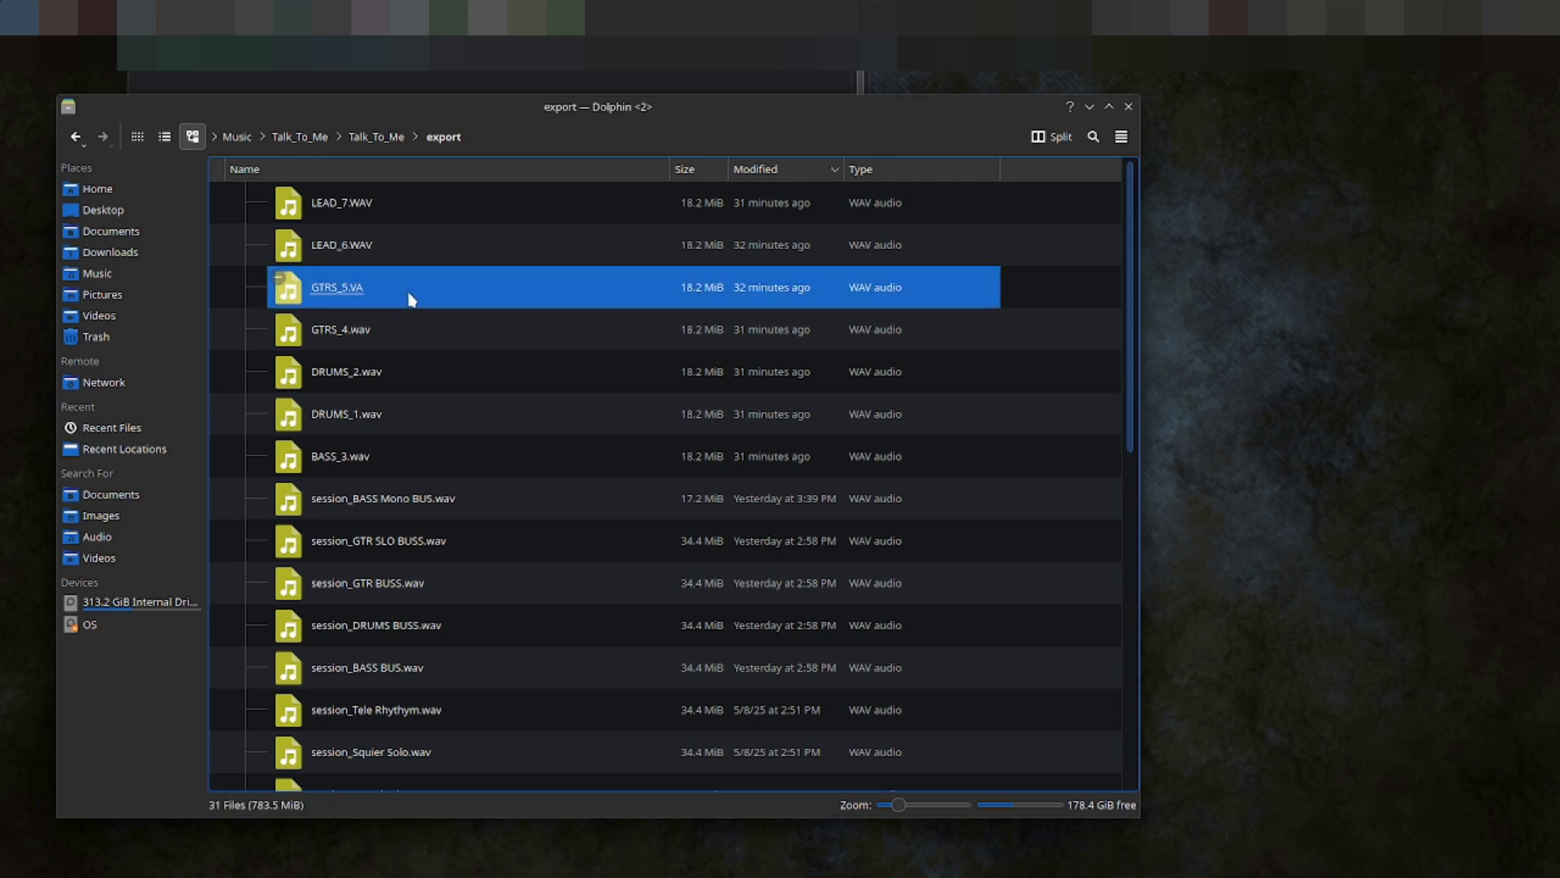
{"action": "key", "text": "F2"}
{"action": "key", "text": "End"}
{"action": "key", "text": "BackSpace"}
{"action": "key", "text": "BackSpace"}
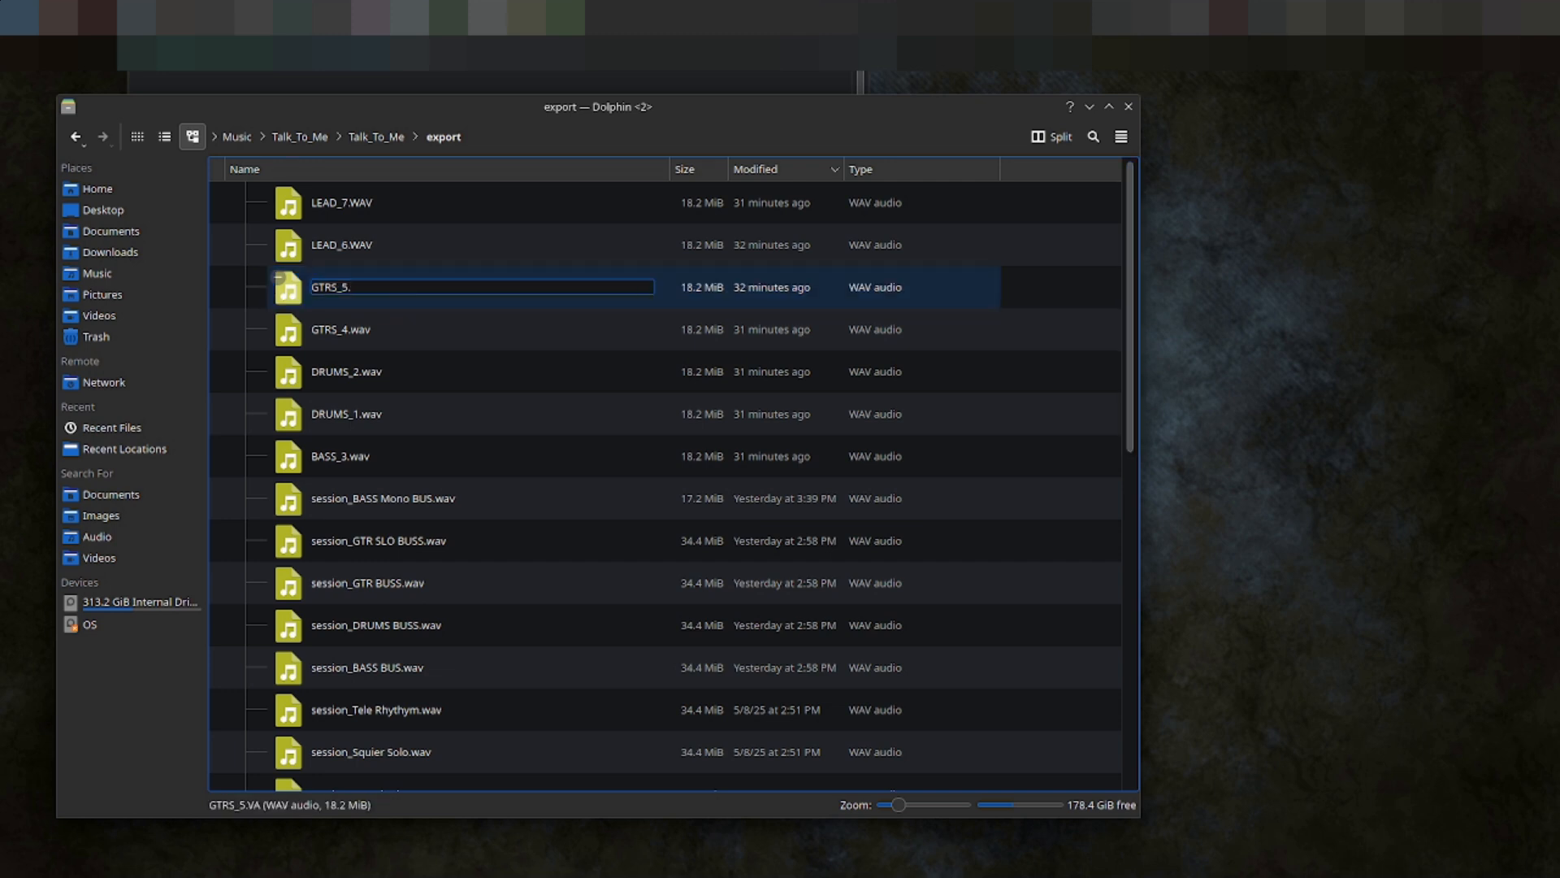
{"action": "type", "text": "WAV"}
{"action": "key", "text": "Return"}
Step: Change the extension of the GTRS_4 file to uppercase, naming it GTRS_4.WAV
{"action": "left_click", "coordinate": [398, 329]}
{"action": "key", "text": "F2"}
{"action": "key", "text": "End"}
{"action": "key", "text": "BackSpace"}
{"action": "key", "text": "BackSpace"}
{"action": "key", "text": "BackSpace"}
{"action": "type", "text": "WAV"}
{"action": "key", "text": "Return"}
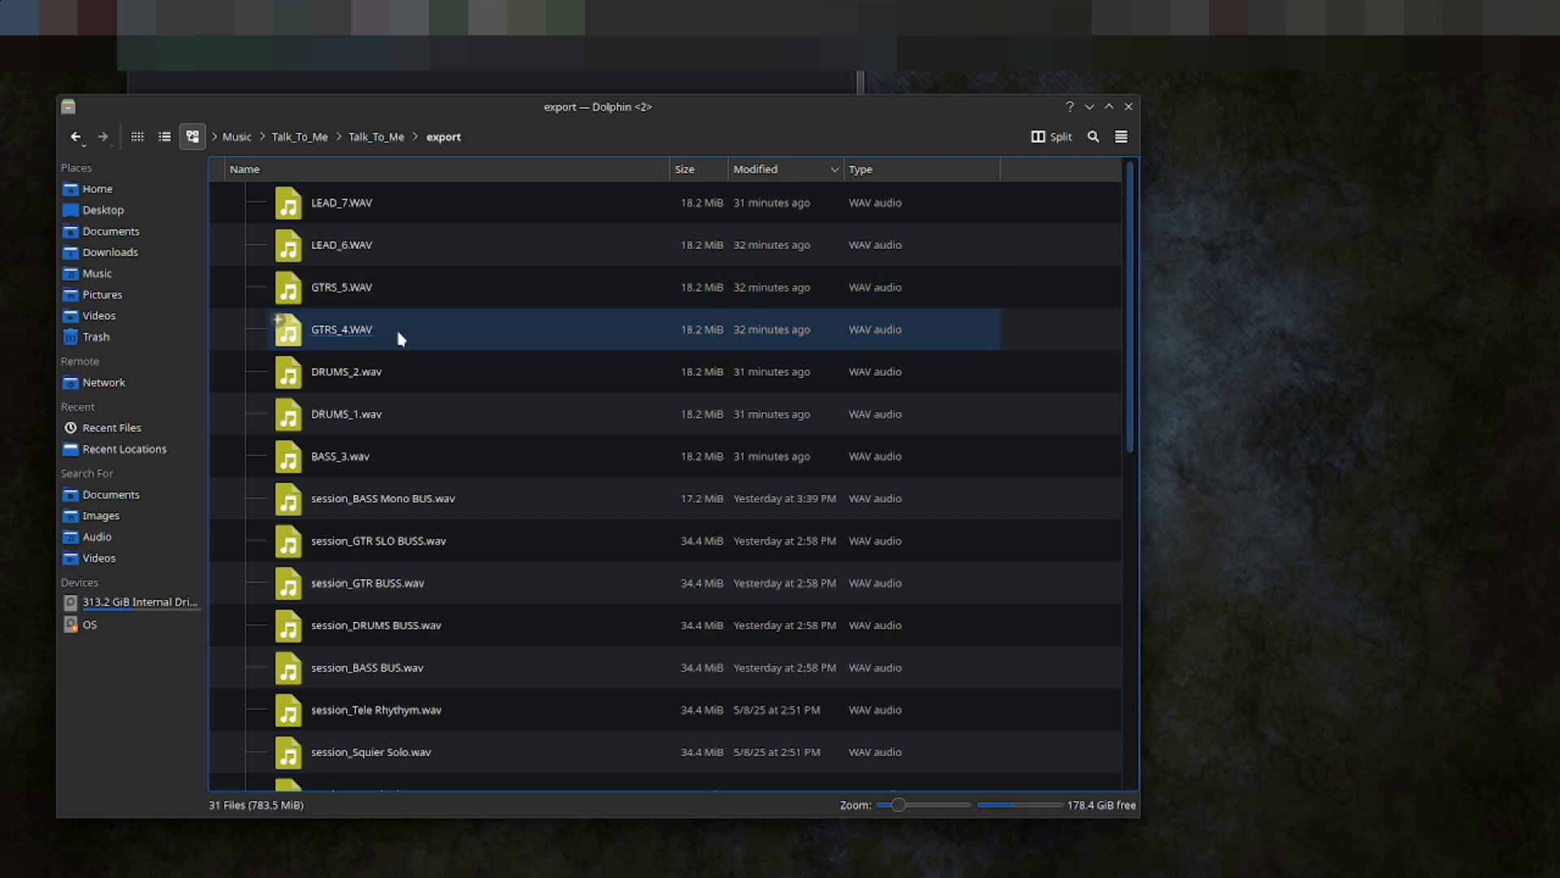
Step: Change the extension of the DRUMS_2 file to uppercase, naming it DRUMS_2.WAV
{"action": "left_click", "coordinate": [441, 371]}
{"action": "key", "text": "F2"}
{"action": "key", "text": "End"}
{"action": "key", "text": "BackSpace"}
{"action": "key", "text": "BackSpace"}
{"action": "key", "text": "BackSpace"}
{"action": "type", "text": "WAV"}
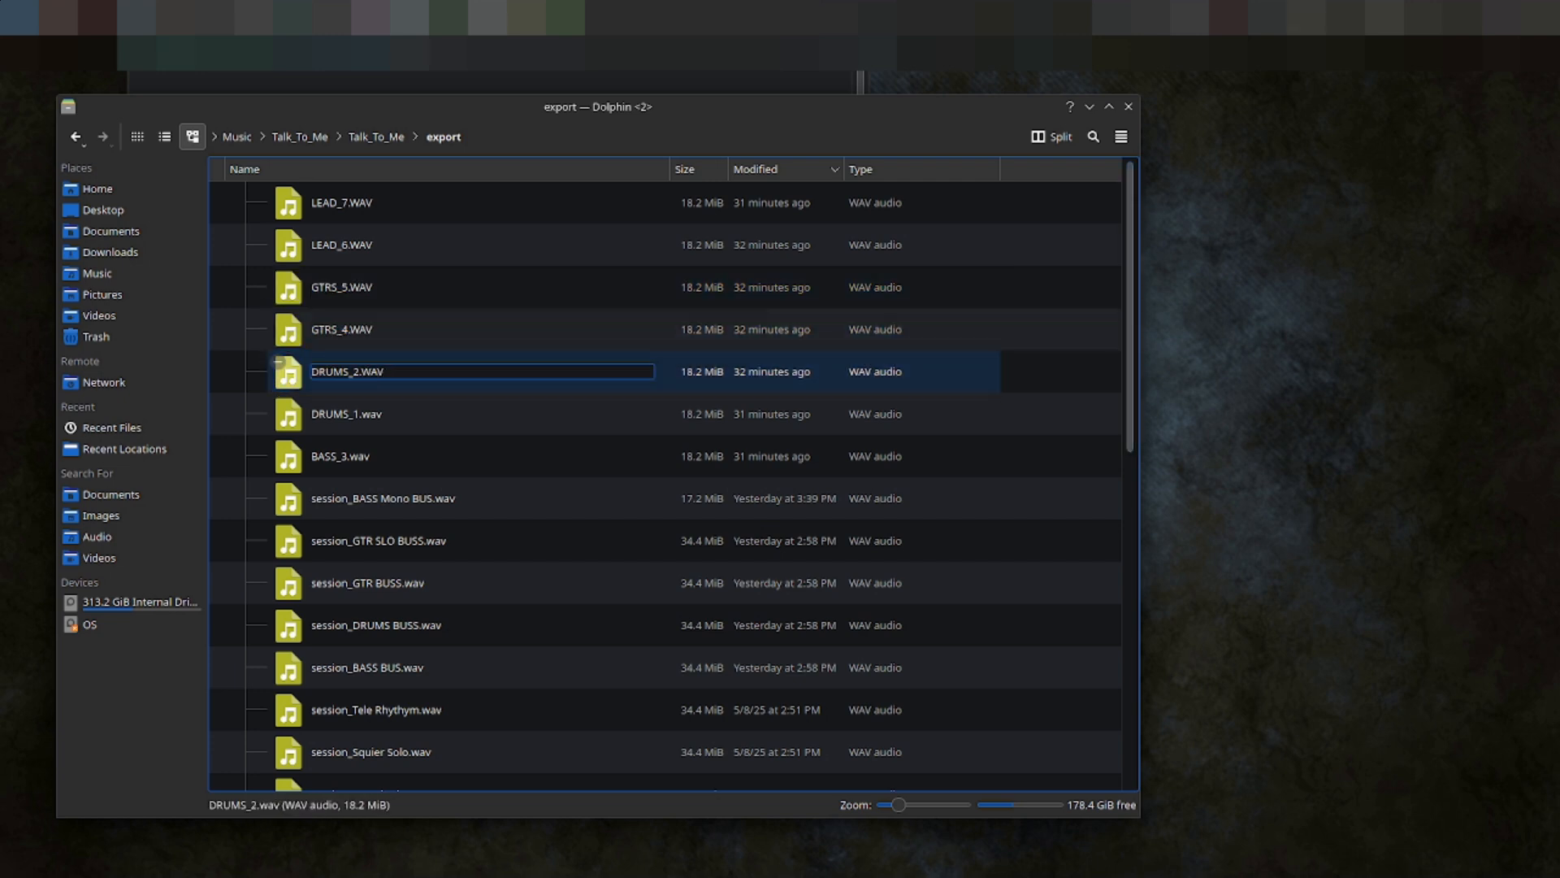
{"action": "key", "text": "Return"}
Step: Change the extension of the DRUMS_1 file to uppercase, naming it DRUMS_1.WAV
{"action": "left_click", "coordinate": [396, 418]}
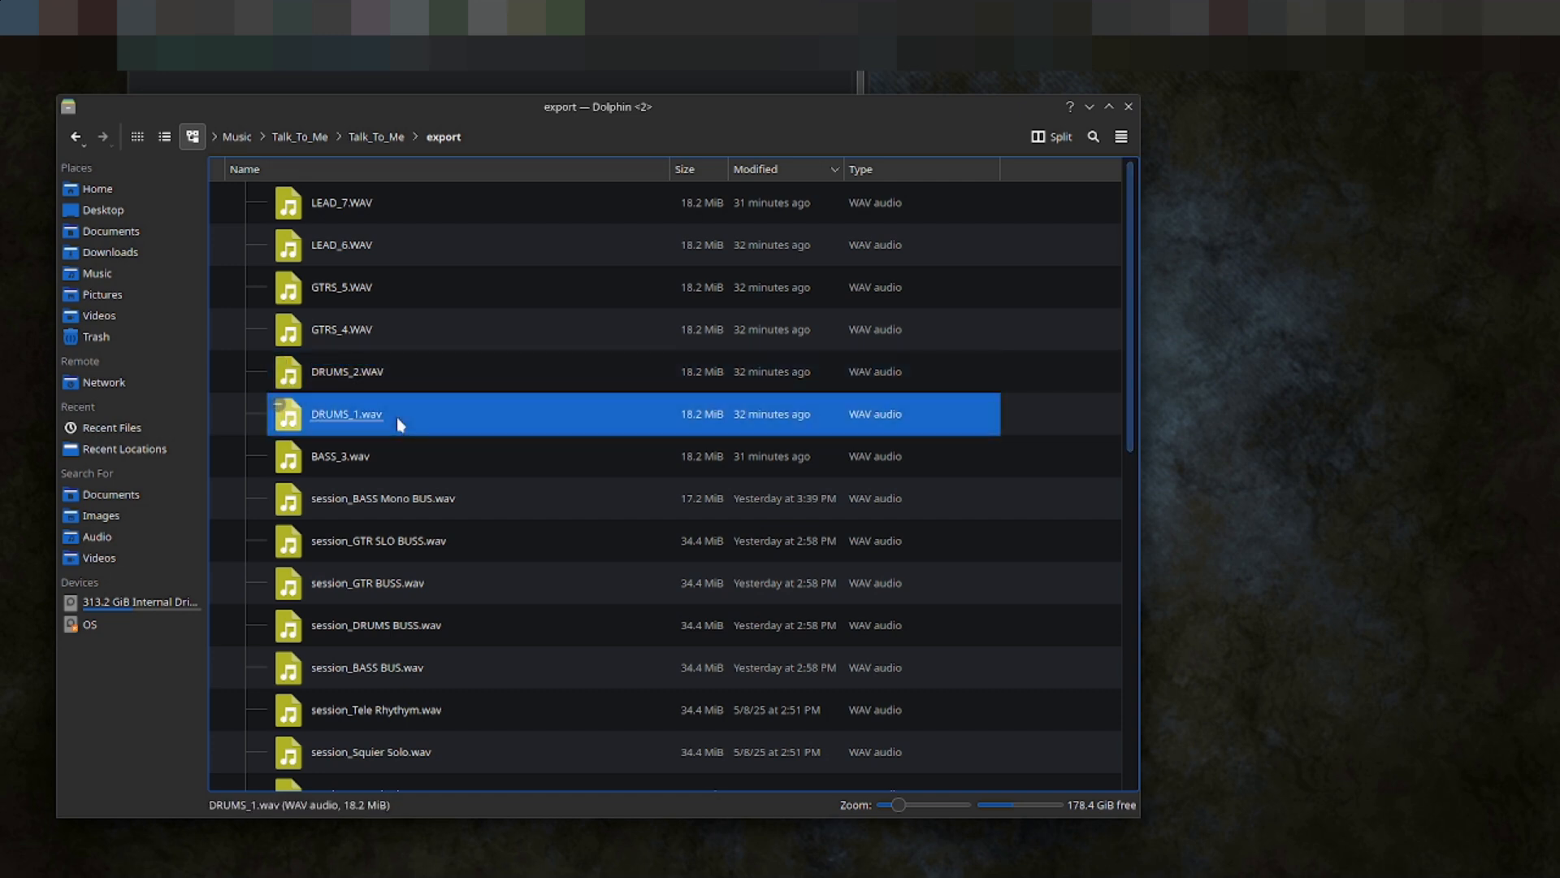
{"action": "key", "text": "F2"}
{"action": "key", "text": "End"}
{"action": "key", "text": "BackSpace"}
{"action": "key", "text": "BackSpace"}
{"action": "key", "text": "BackSpace"}
{"action": "type", "text": "WAV"}
{"action": "key", "text": "Return"}
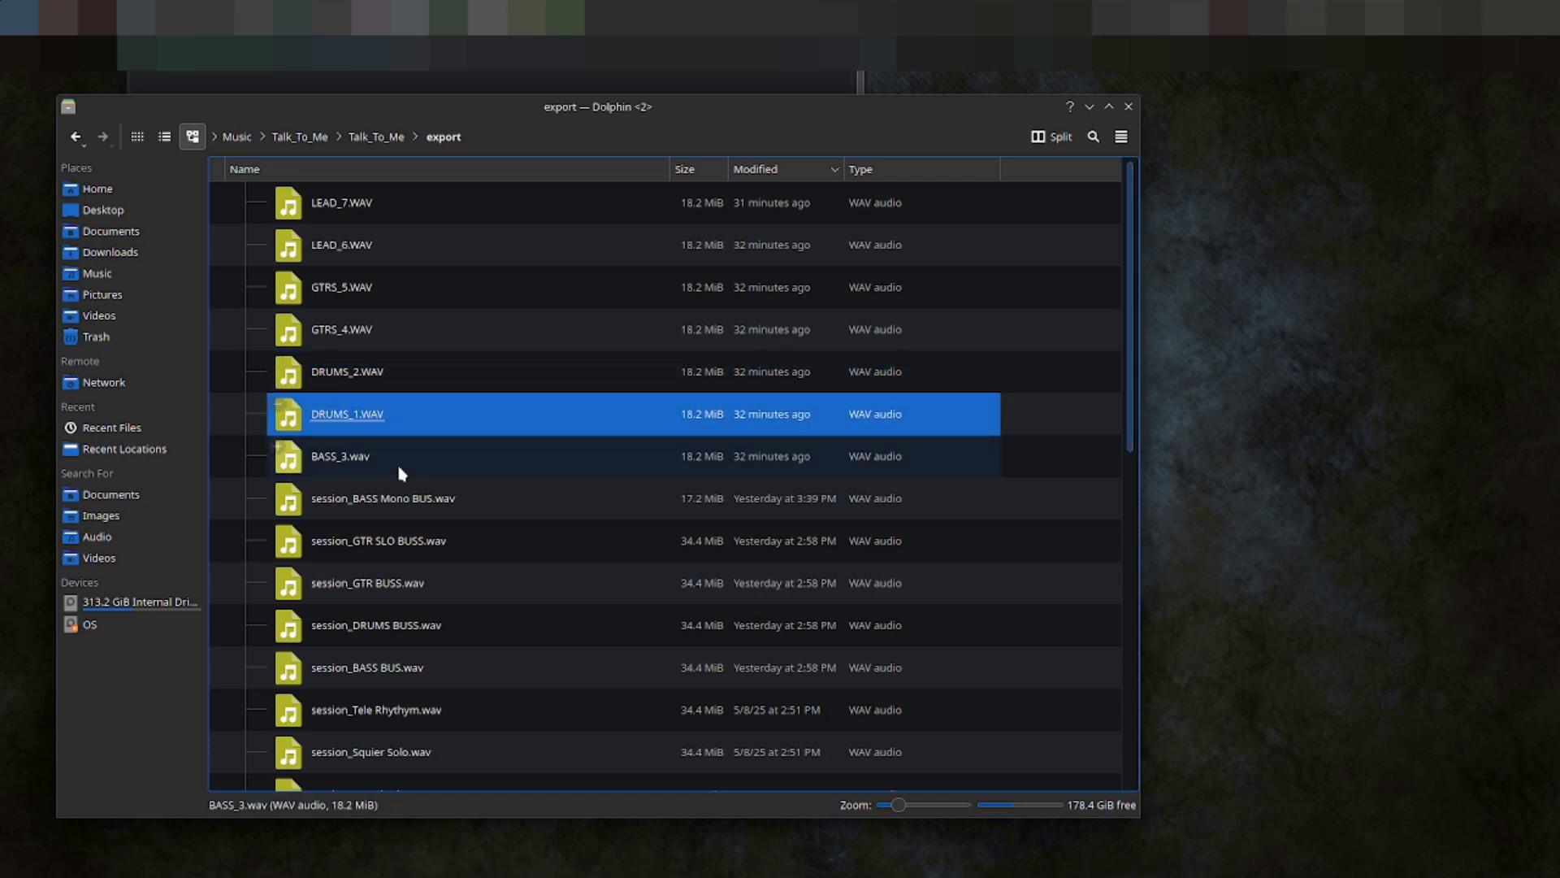
Step: Change the extension of the BASS_3 file to uppercase, naming it BASS_3.WAV
{"action": "left_click", "coordinate": [398, 474]}
{"action": "key", "text": "F2"}
{"action": "key", "text": "End"}
{"action": "key", "text": "BackSpace"}
{"action": "key", "text": "BackSpace"}
{"action": "key", "text": "BackSpace"}
{"action": "type", "text": "WAV"}
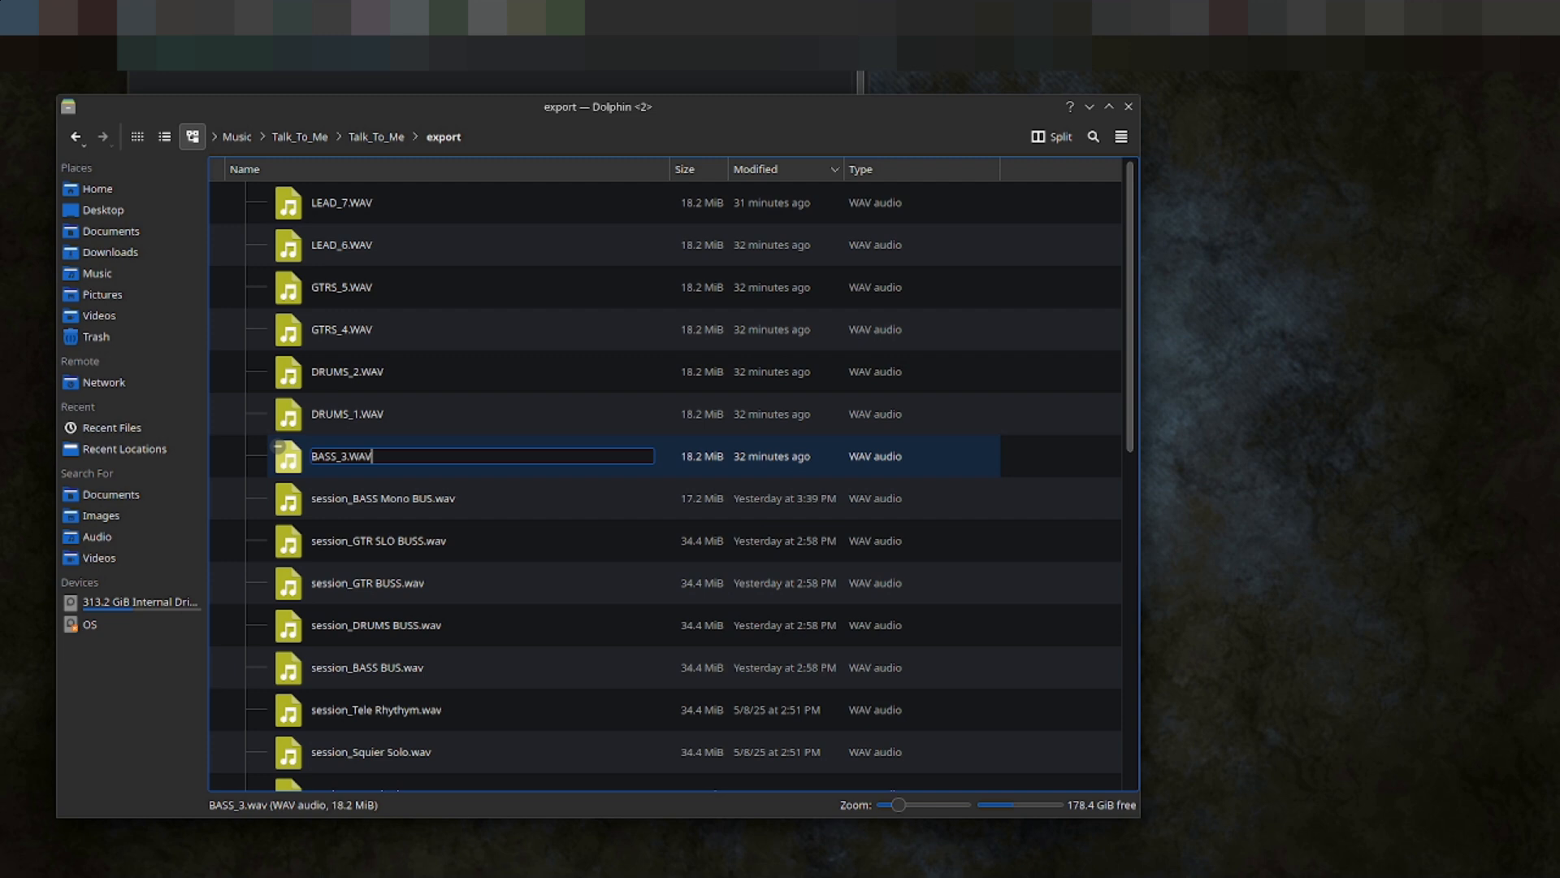
{"action": "key", "text": "Return"}
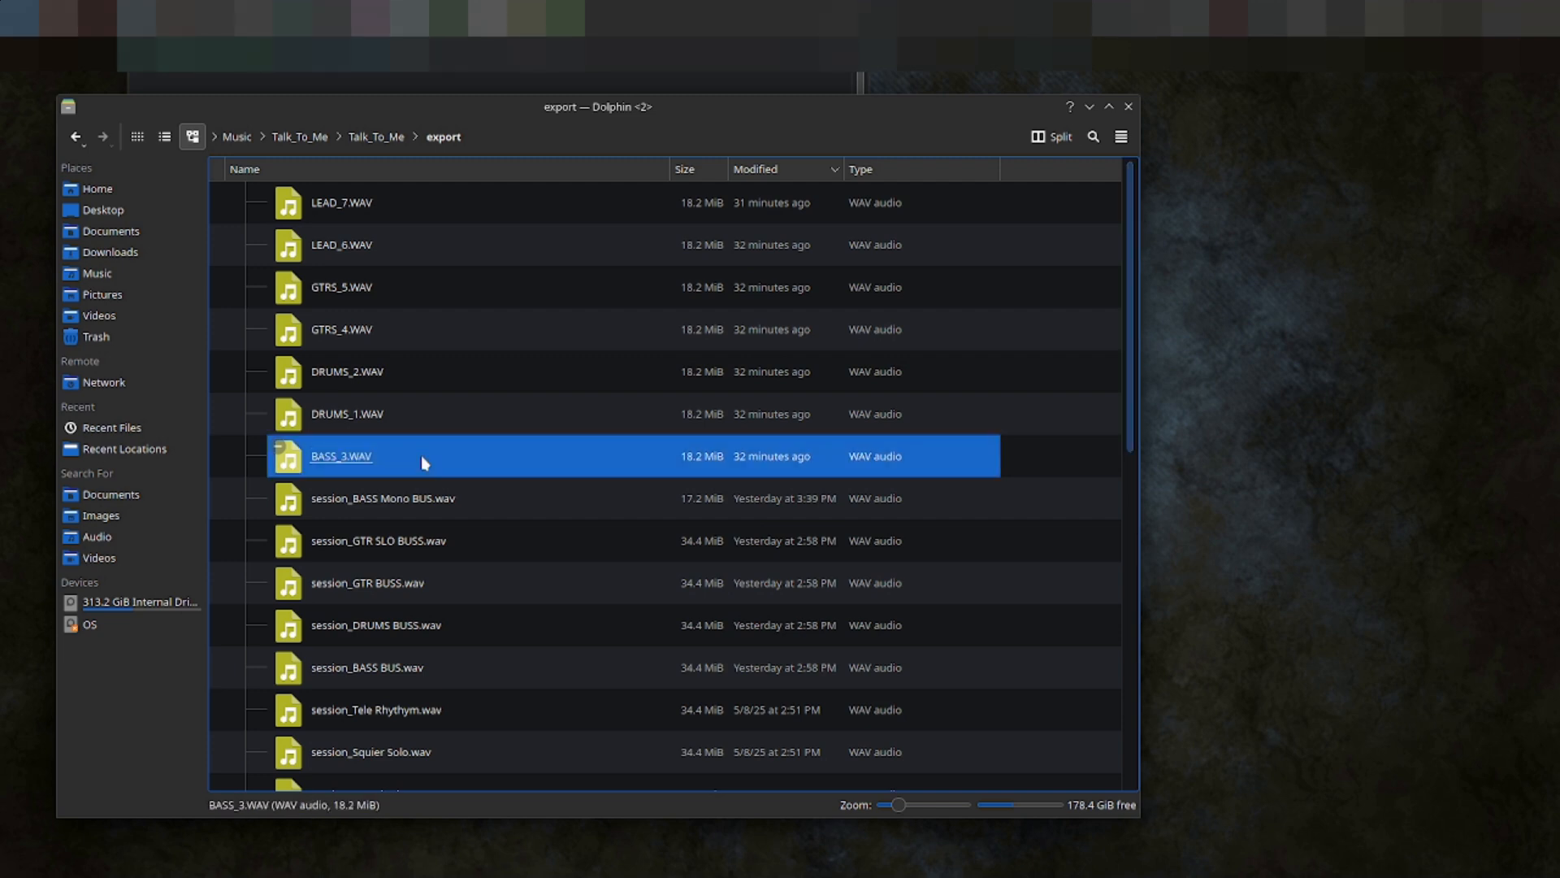